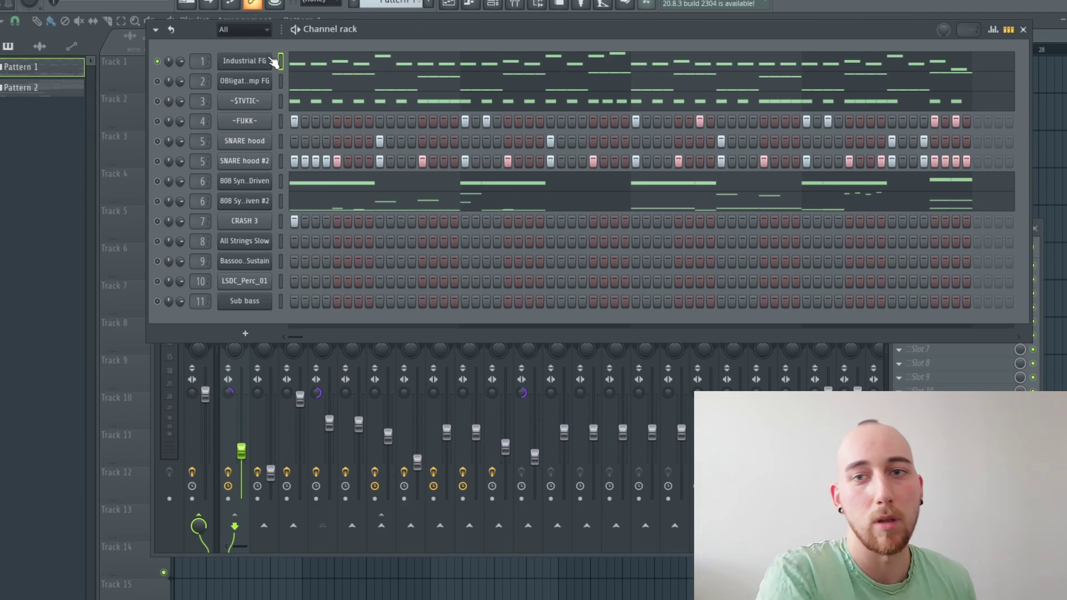
# Examine the Industrial FG melody in the piano roll, audition its root and neighbouring keys, and play the part back
pyautogui.click(271, 61)
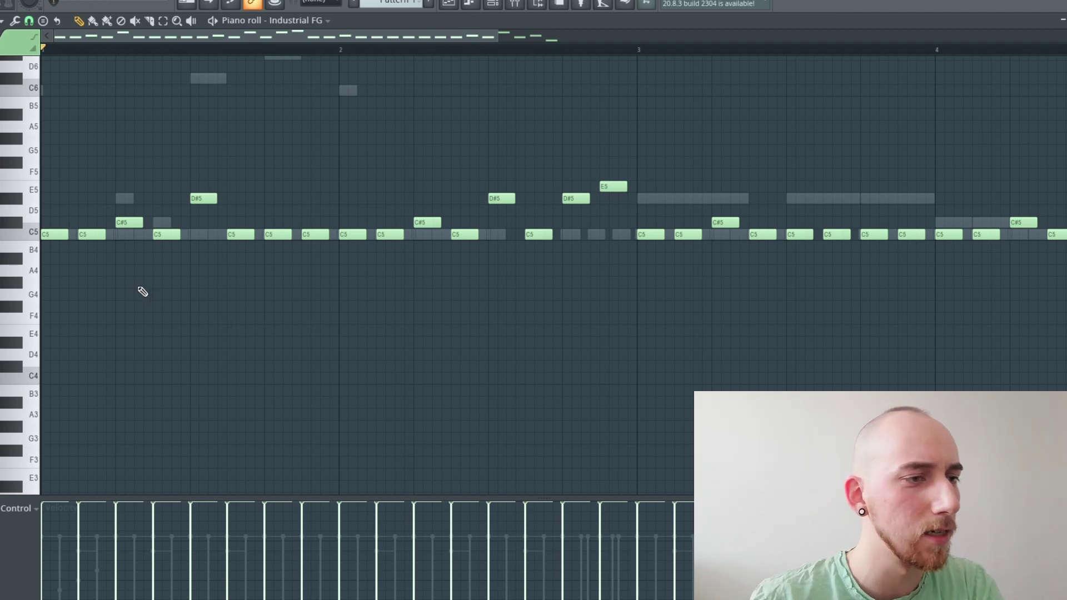
pyautogui.moveTo(326, 347); pyautogui.dragTo(278, 361)
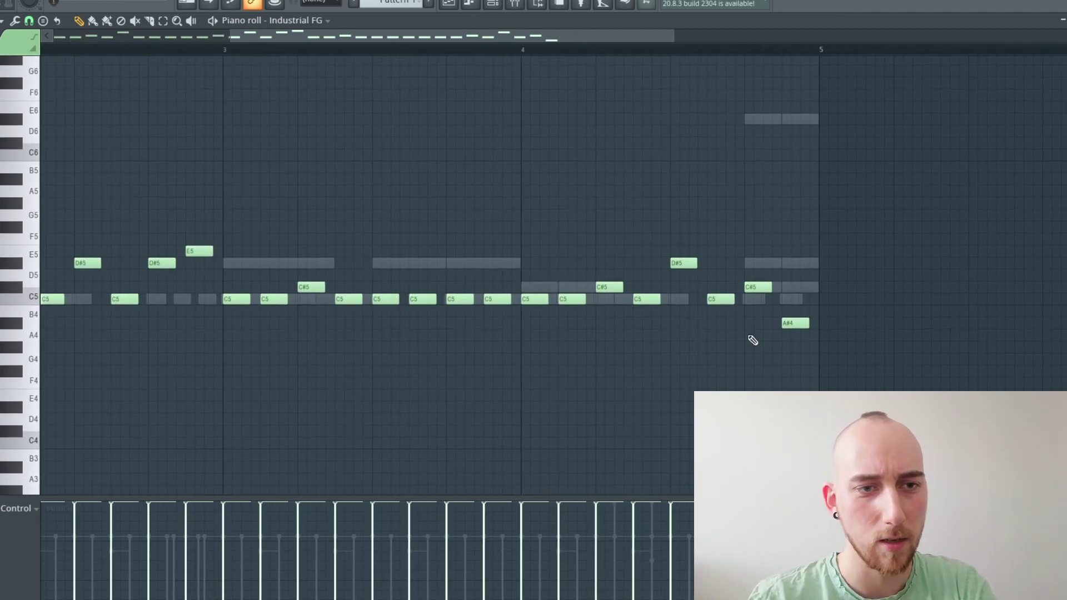
pyautogui.moveTo(549, 402); pyautogui.dragTo(751, 358)
pyautogui.moveTo(263, 370); pyautogui.dragTo(476, 370)
pyautogui.moveTo(308, 358); pyautogui.dragTo(320, 344)
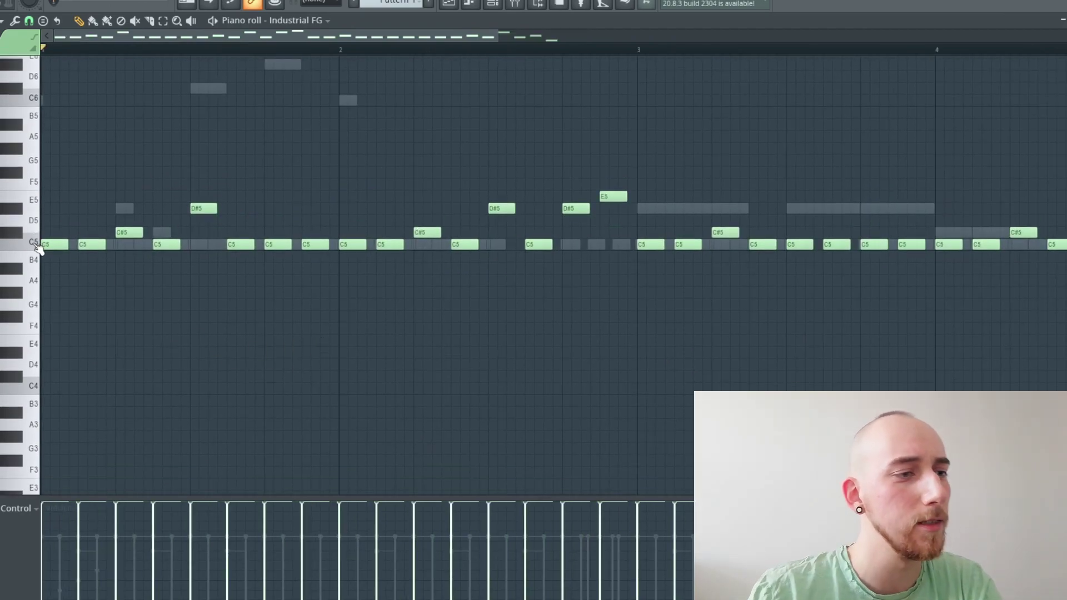
pyautogui.click(38, 248)
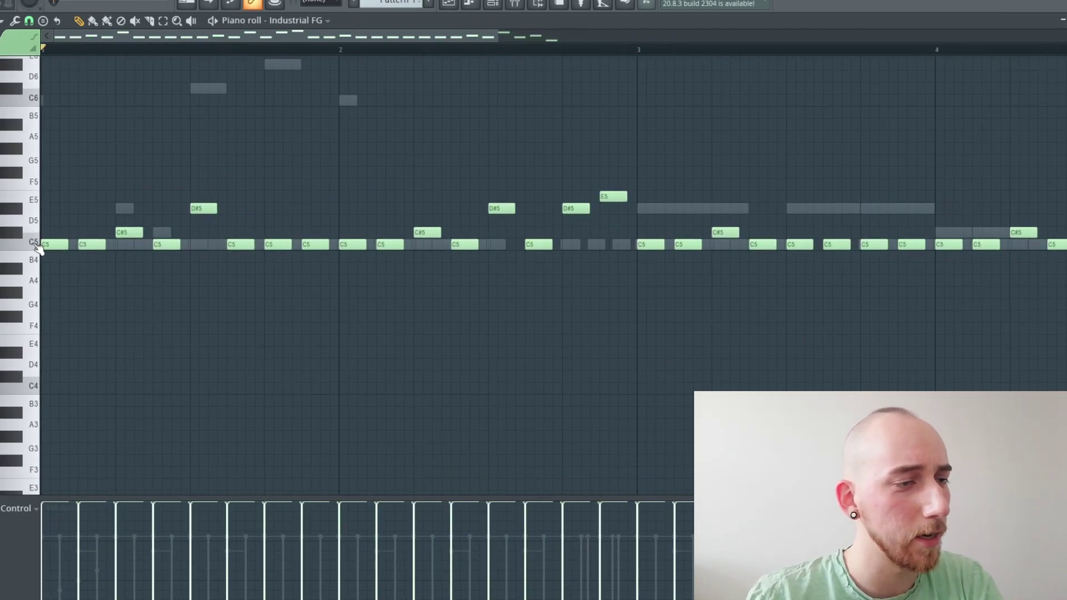
pyautogui.click(19, 236)
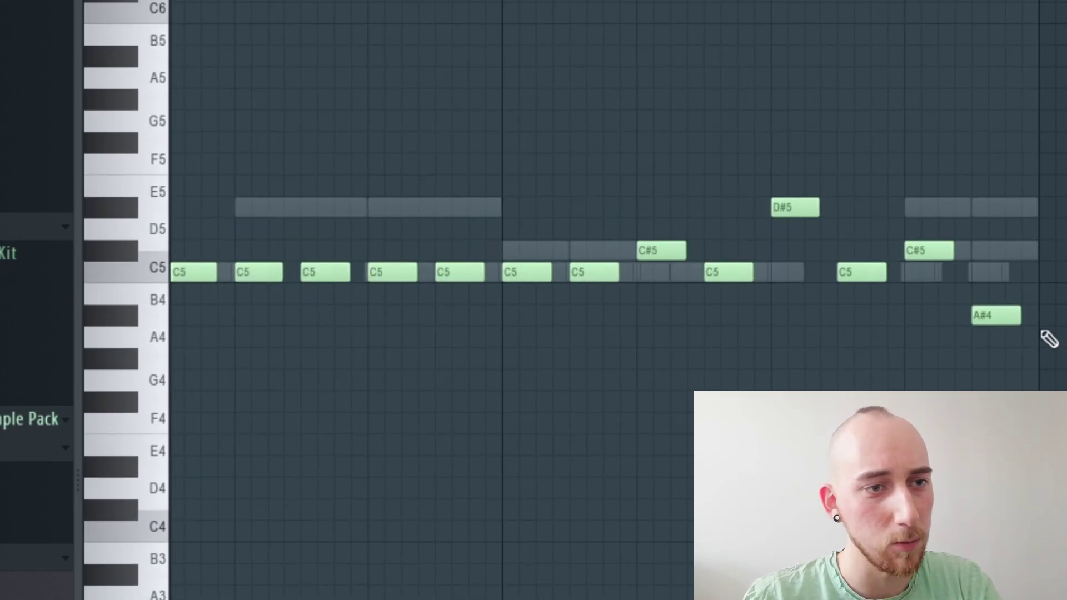
pyautogui.click(129, 321)
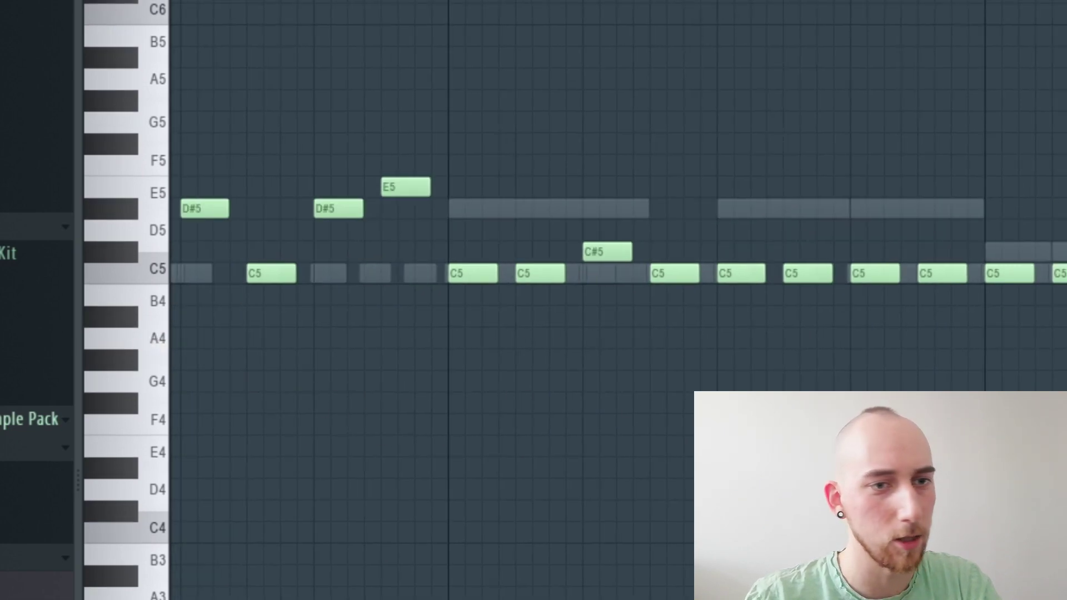
pyautogui.hscroll(-7, 685, 481)
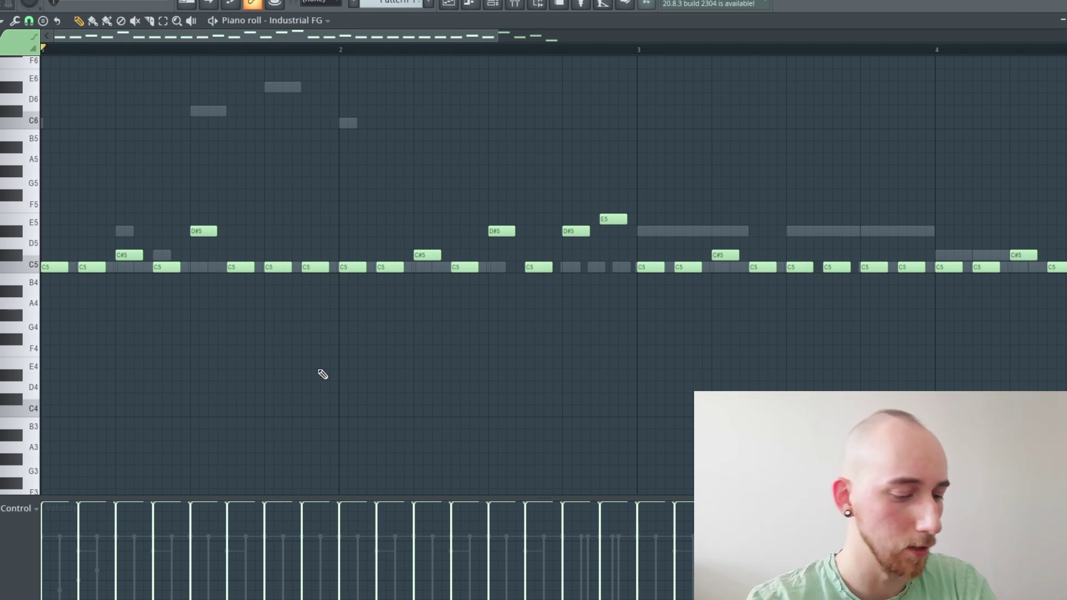
pyautogui.press('space')
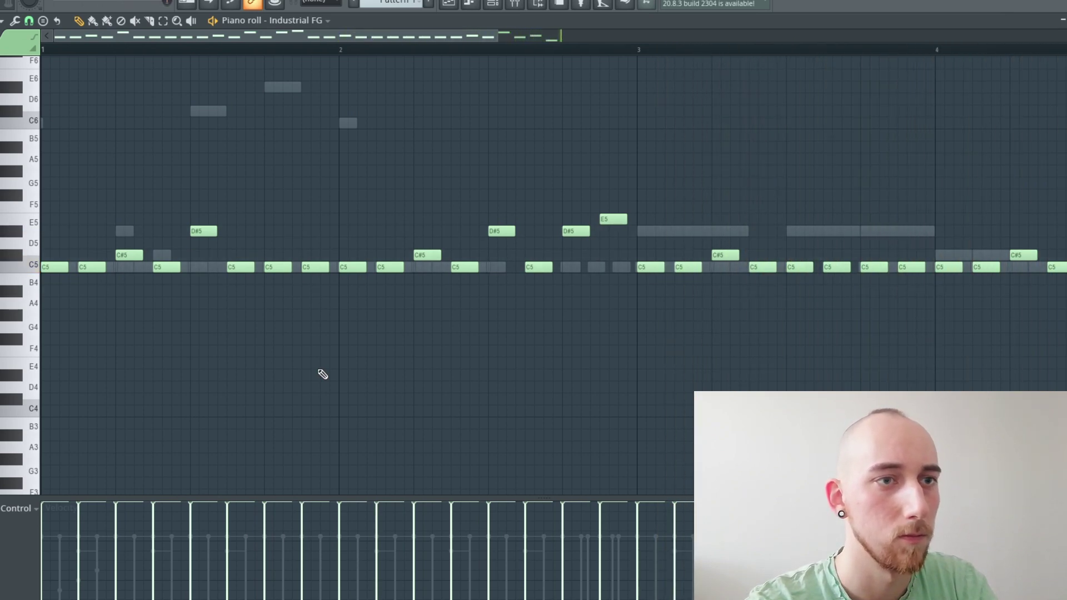
pyautogui.press('space')
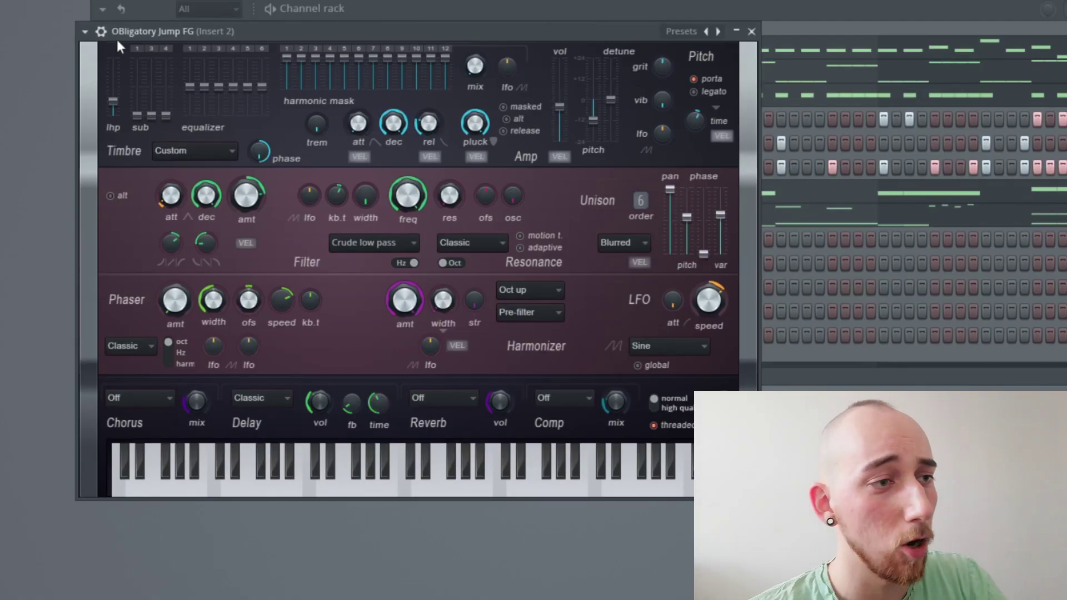
# Close the OBligatory Jump FG instrument, open its piano roll and play back the C7 to C8 arpeggio pattern
pyautogui.click(751, 32)
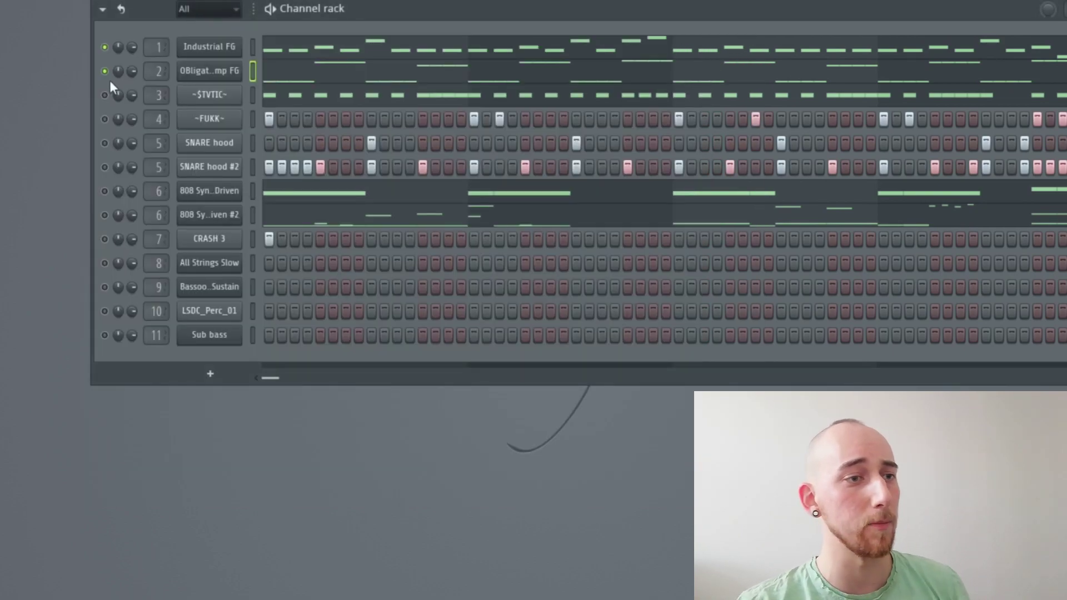
pyautogui.click(225, 74)
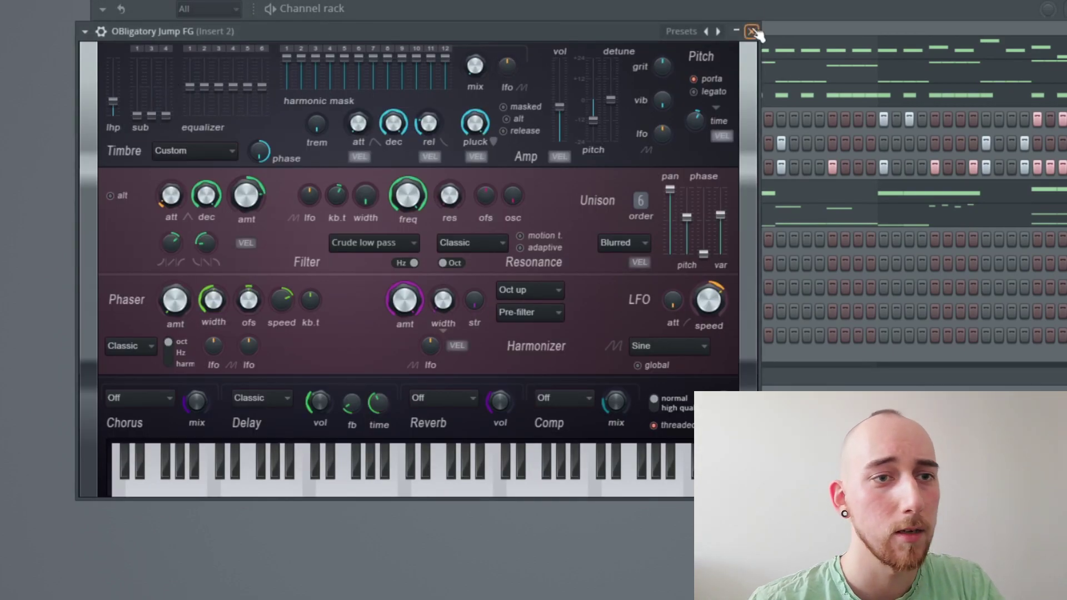
pyautogui.click(751, 31)
pyautogui.rightClick(225, 74)
pyautogui.click(271, 71)
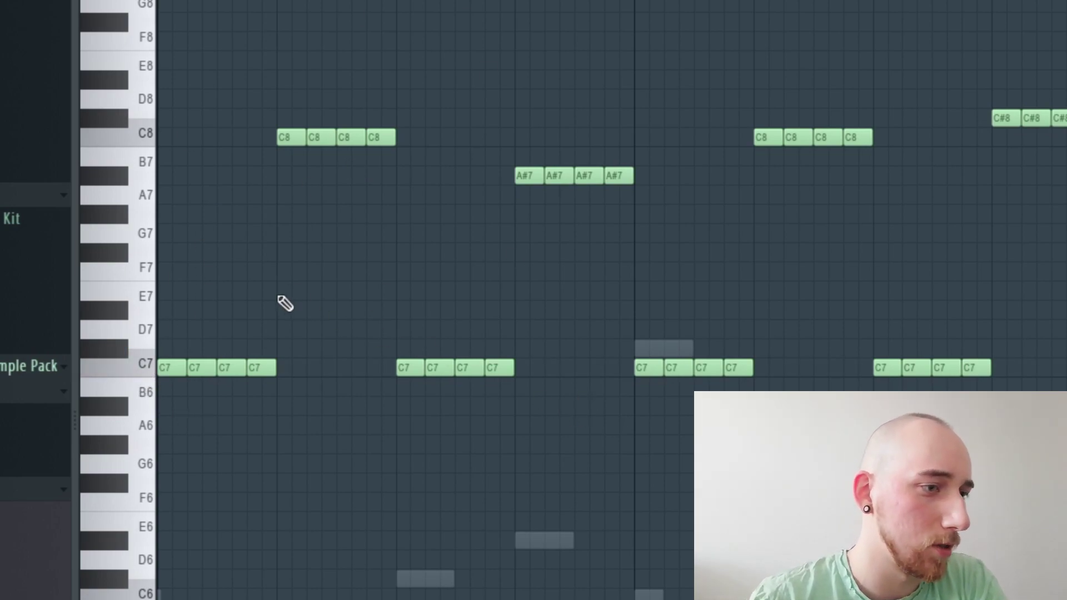
pyautogui.click(154, 365)
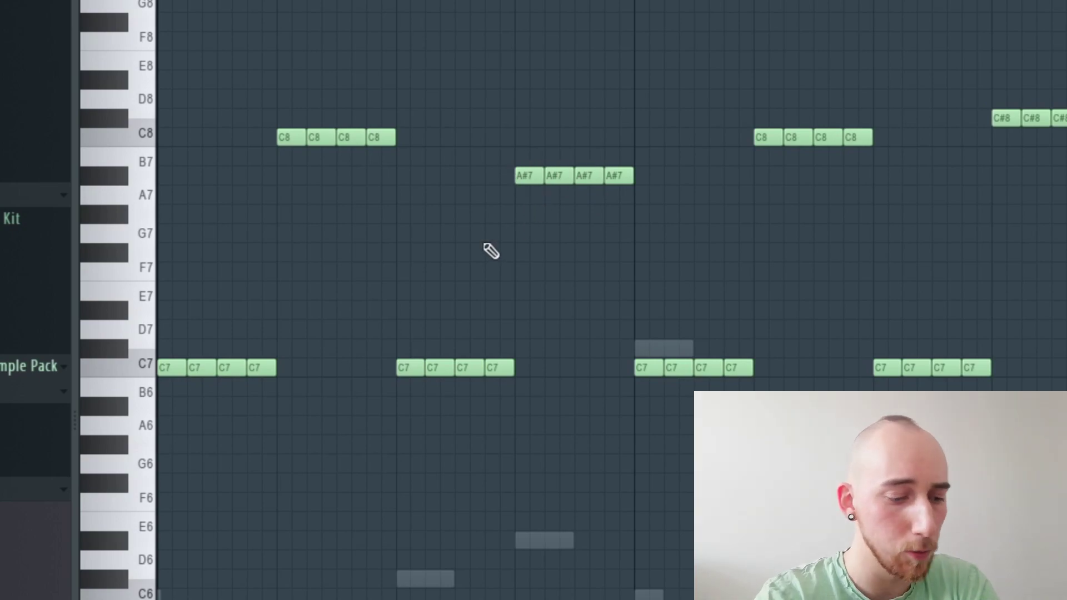
pyautogui.press('space')
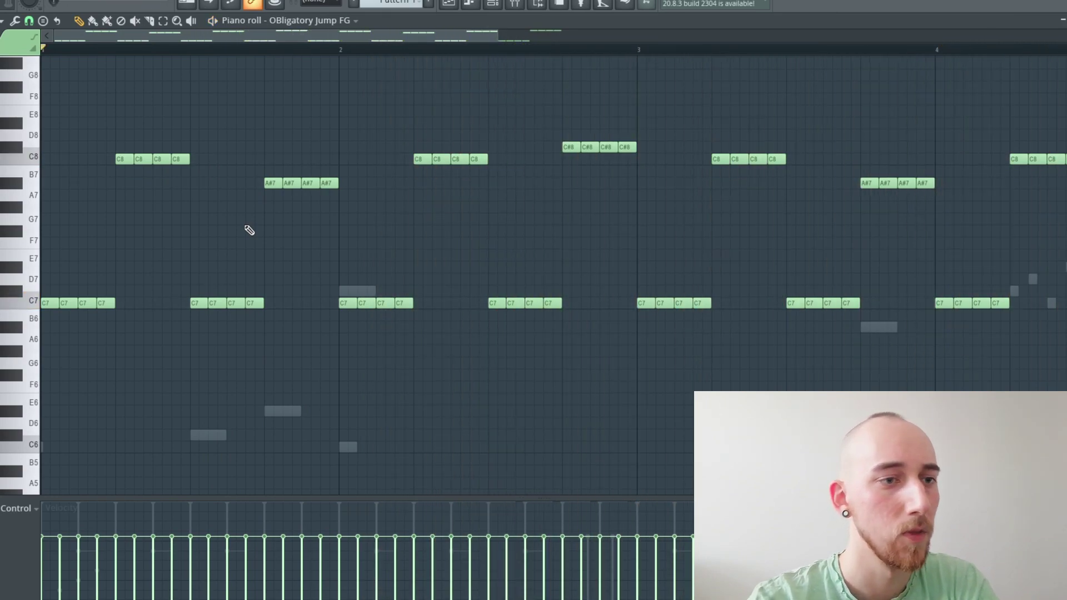
pyautogui.press('space')
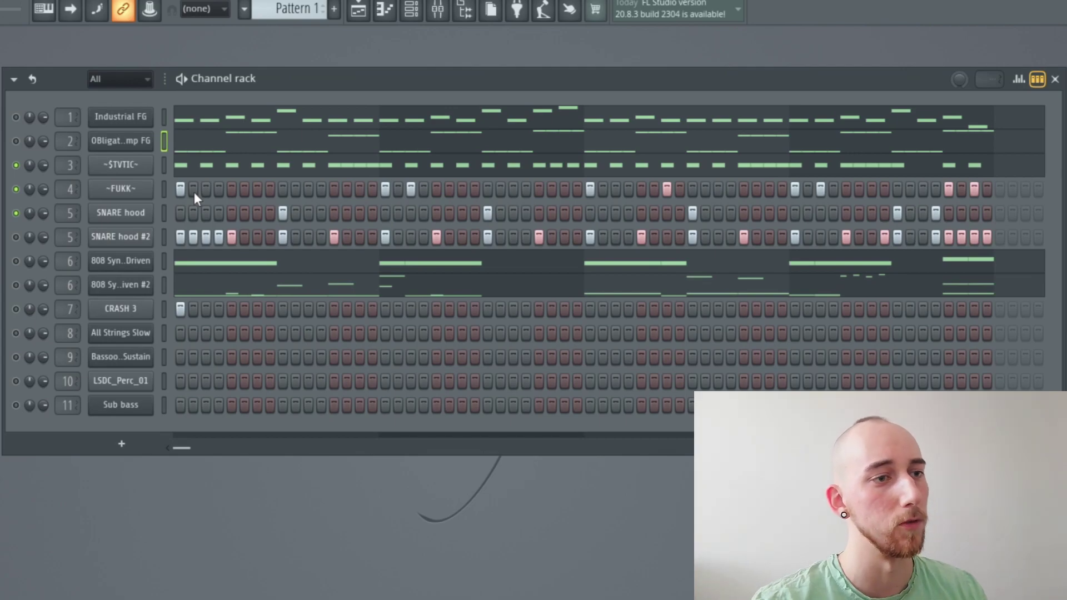
# Play back the ~$TVTIC~ part to hear its C5 rhythm in the piano roll
pyautogui.press('space')
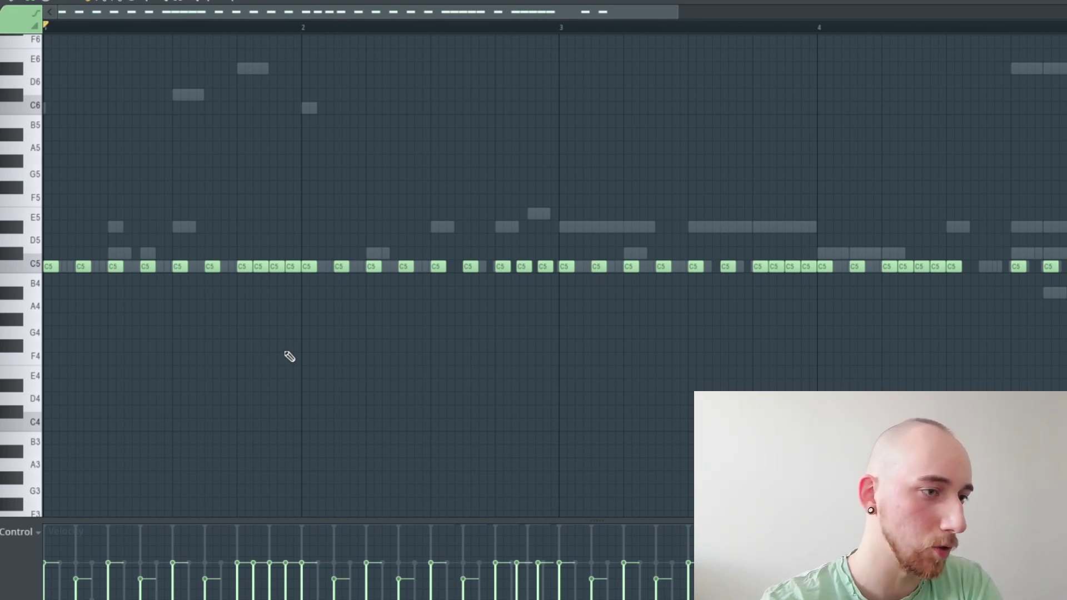
pyautogui.press('space')
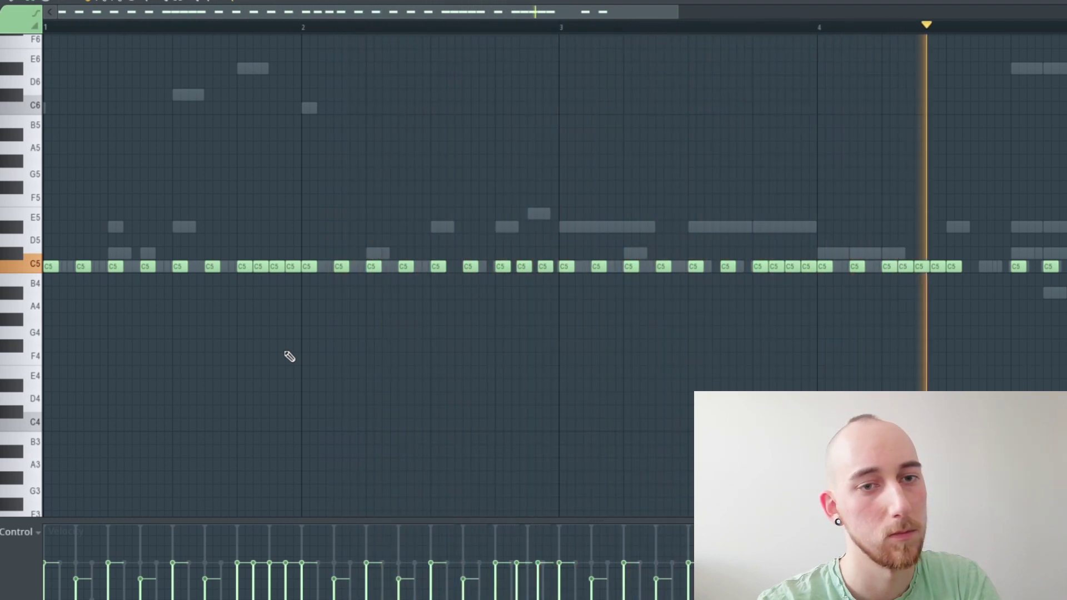
pyautogui.press('space')
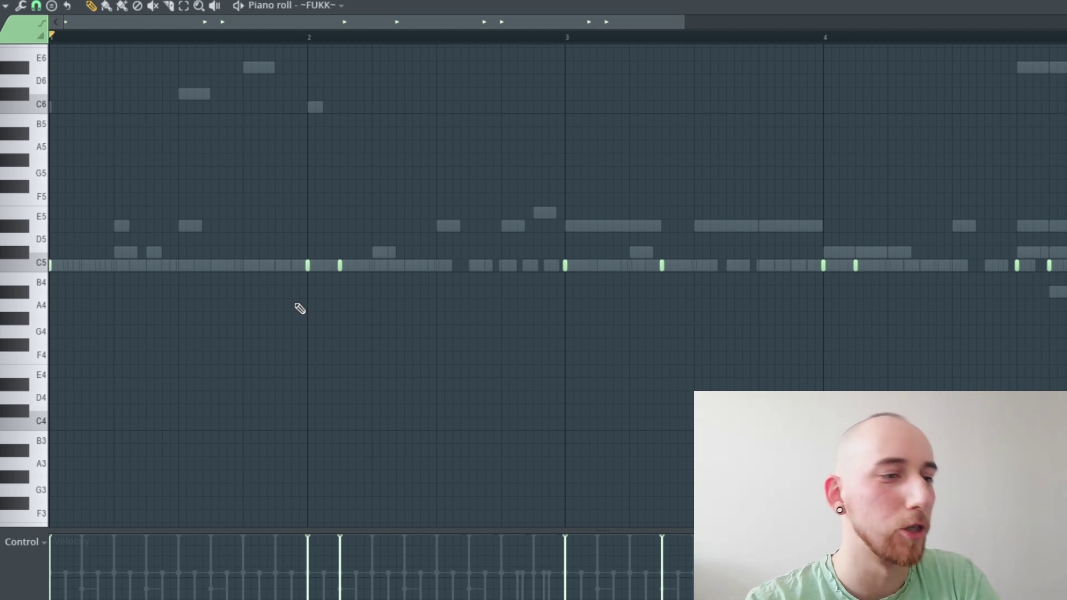
# Play back the ~FUKK~ and SNARE hood parts in the piano roll
pyautogui.press('space')
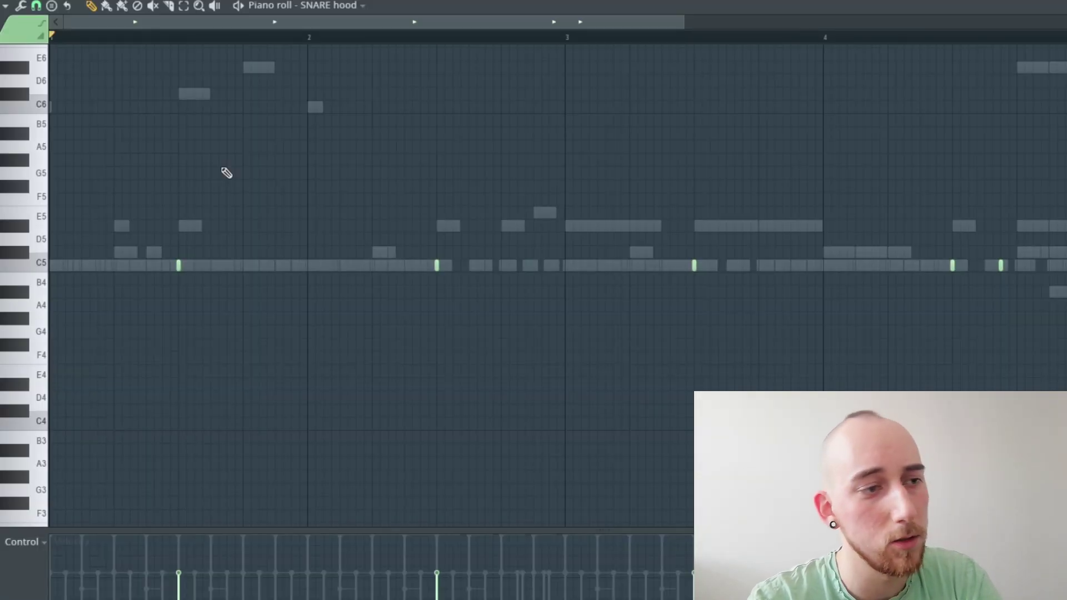
pyautogui.press('space')
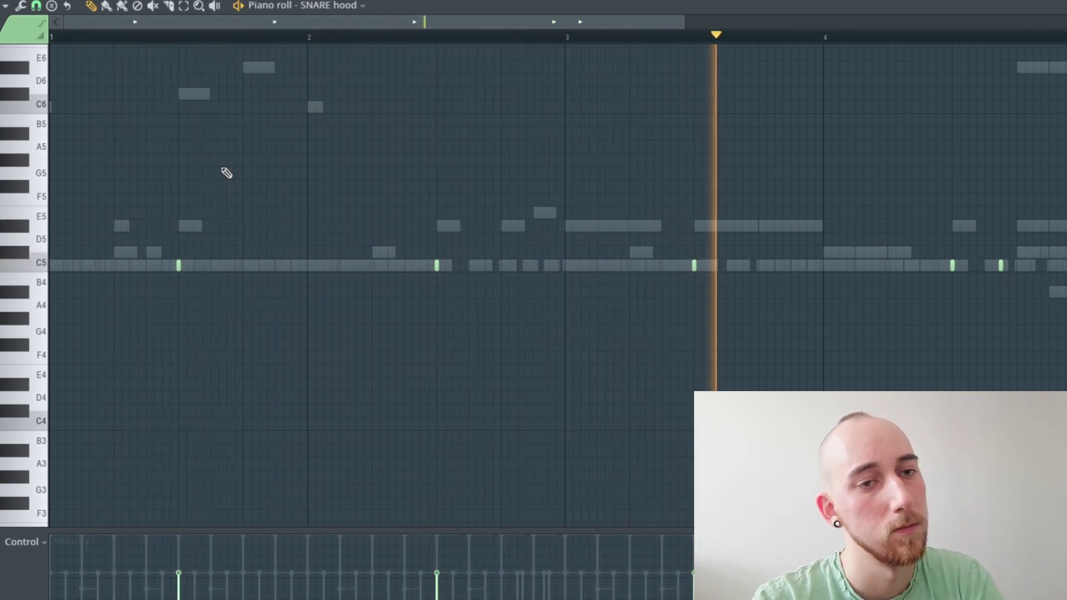
pyautogui.press('space')
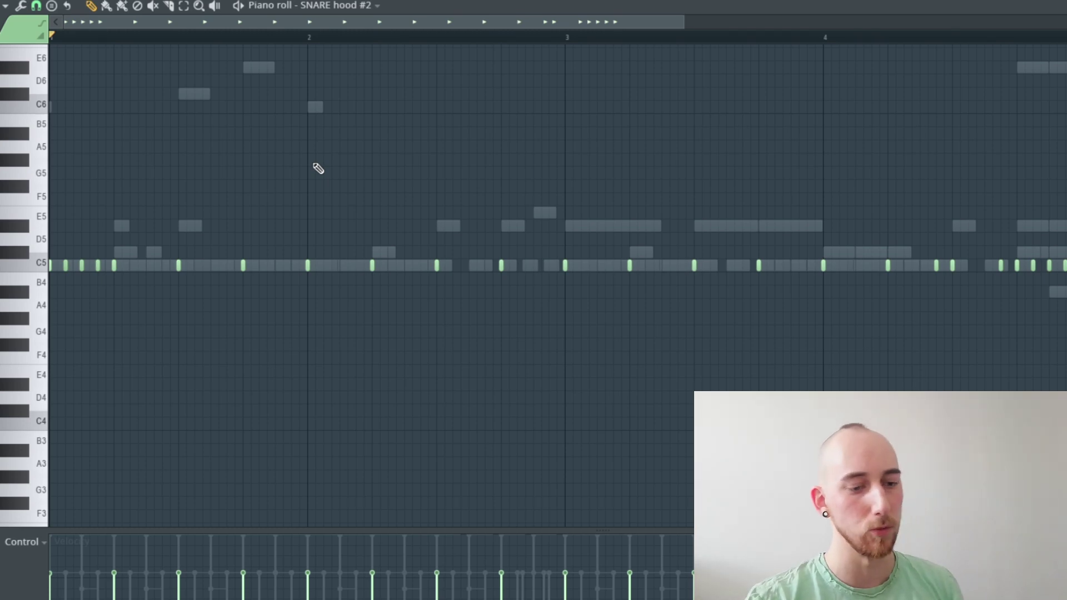
# Play back the SNARE hood #2 part and look through the note property options for its velocity lane
pyautogui.press('space')
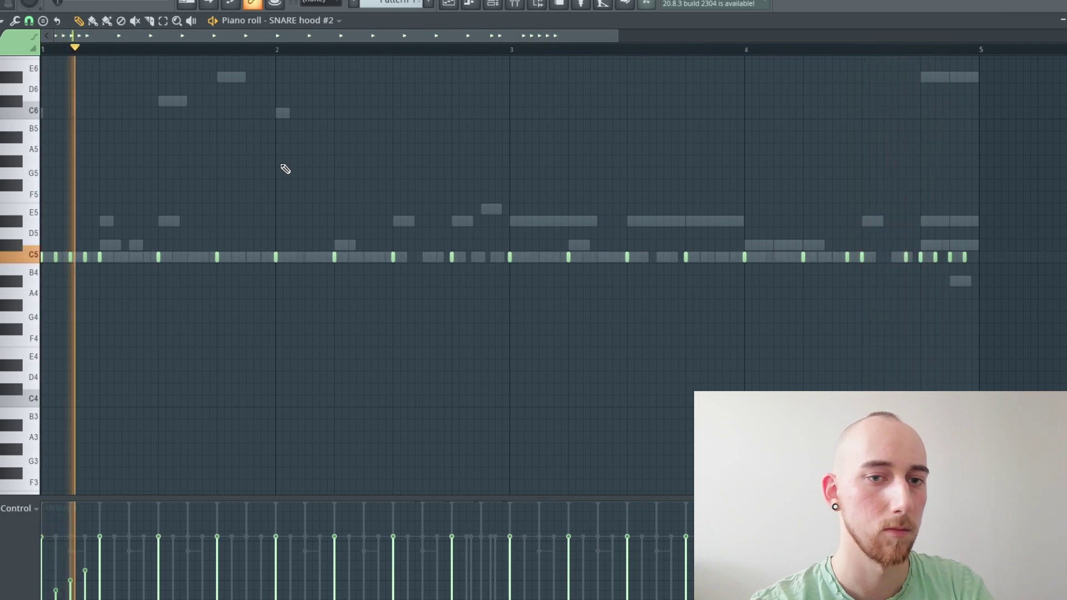
pyautogui.press('space')
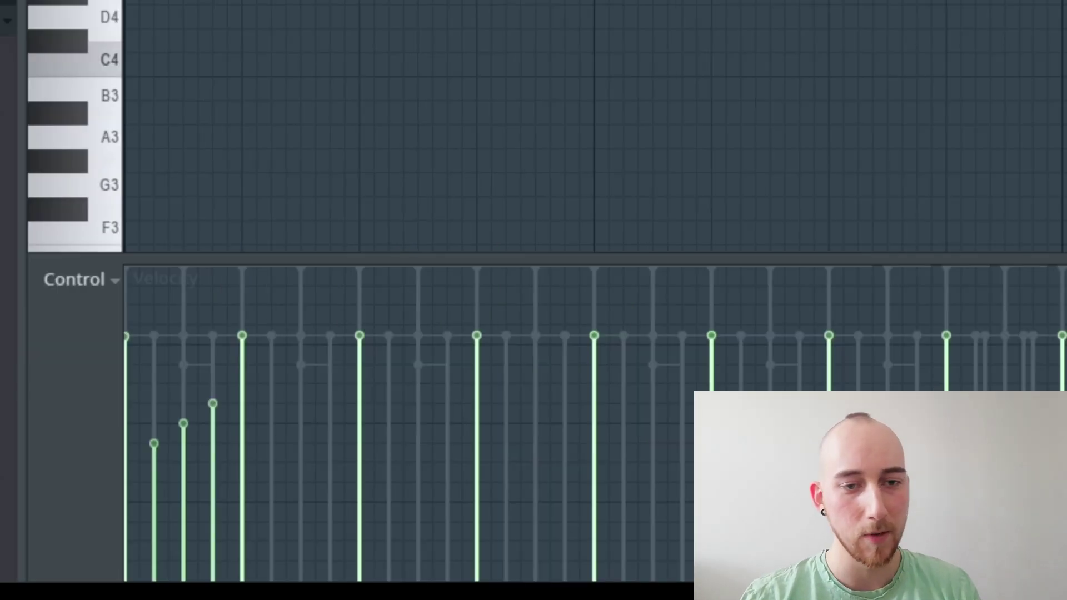
pyautogui.click(106, 280)
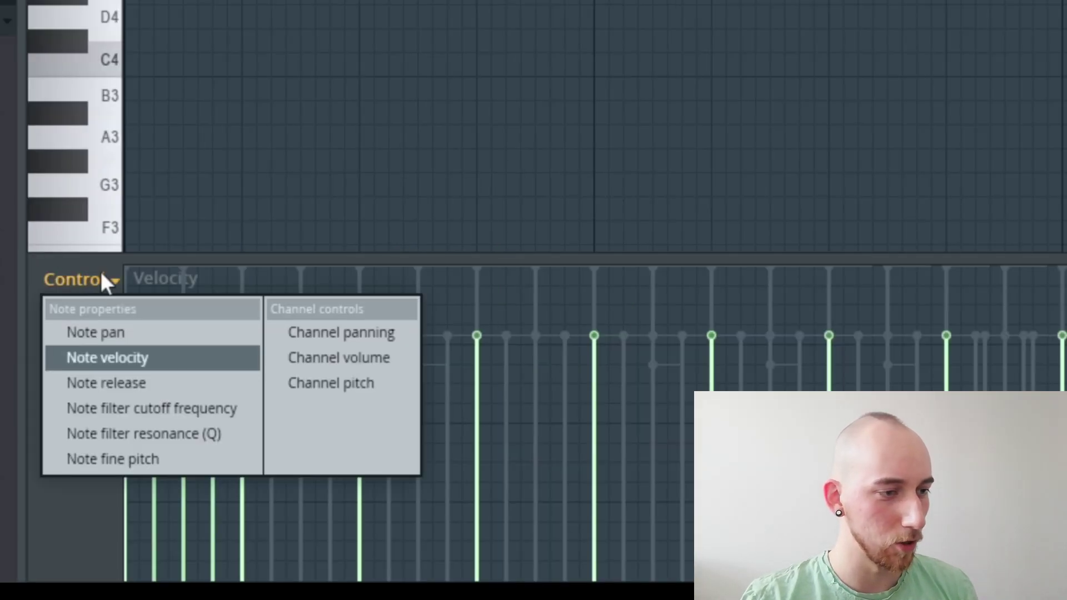
pyautogui.click(158, 335)
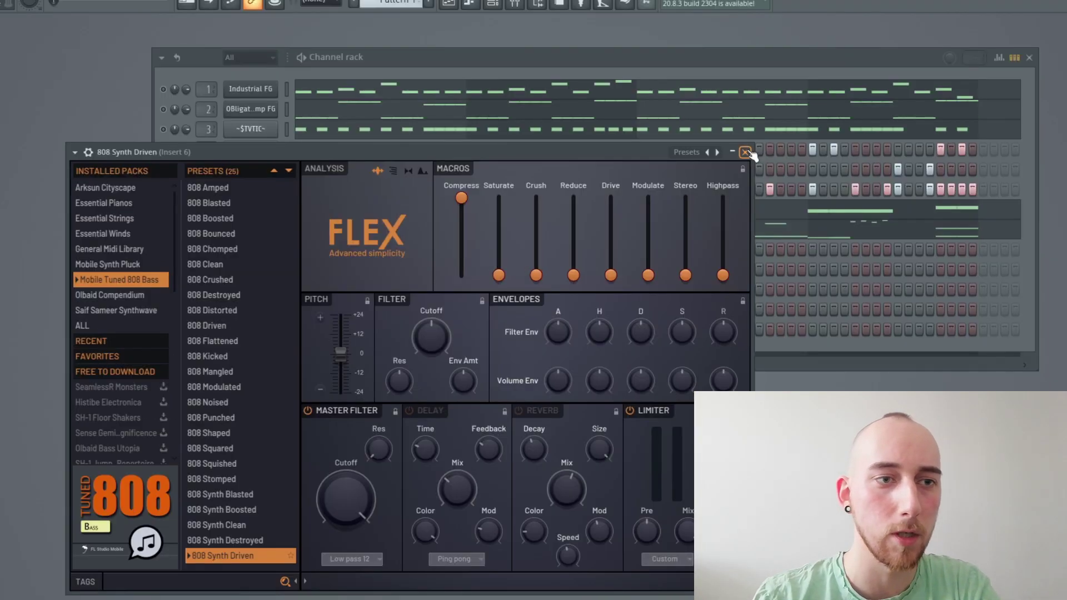
# Close the 808 Synth Driven instrument and play back the 808 Synth Driven, 808 Synth Driven #2 and CRASH 3 parts
pyautogui.click(748, 149)
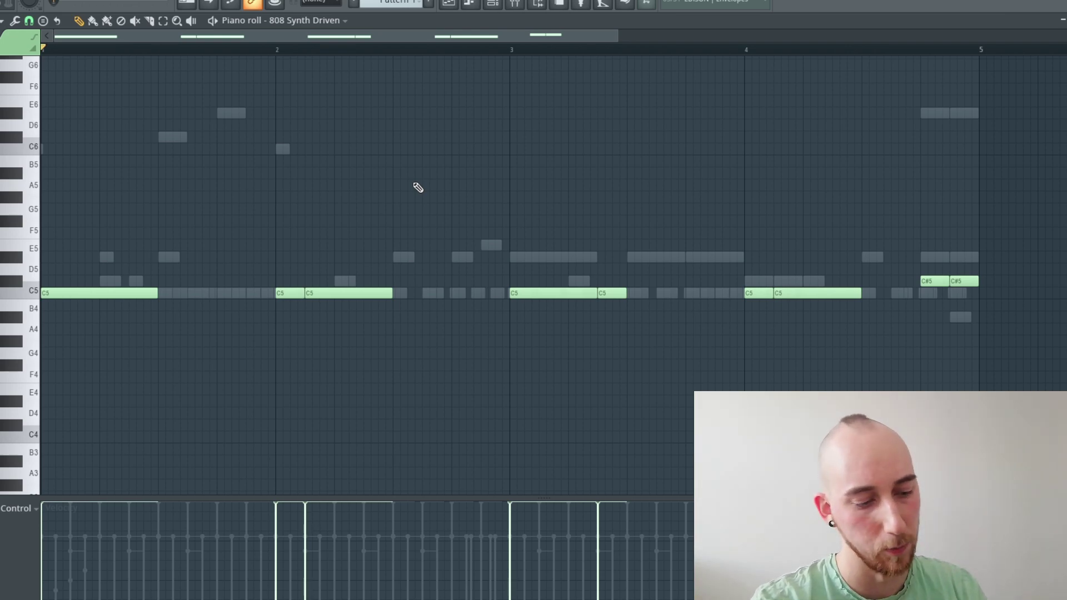
pyautogui.press('space')
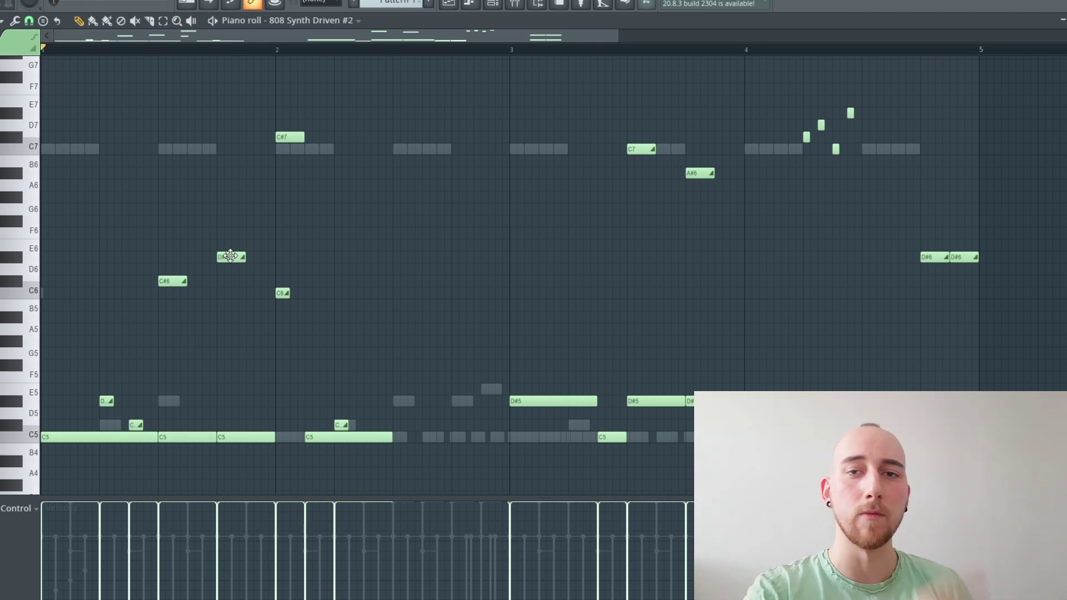
pyautogui.press('space')
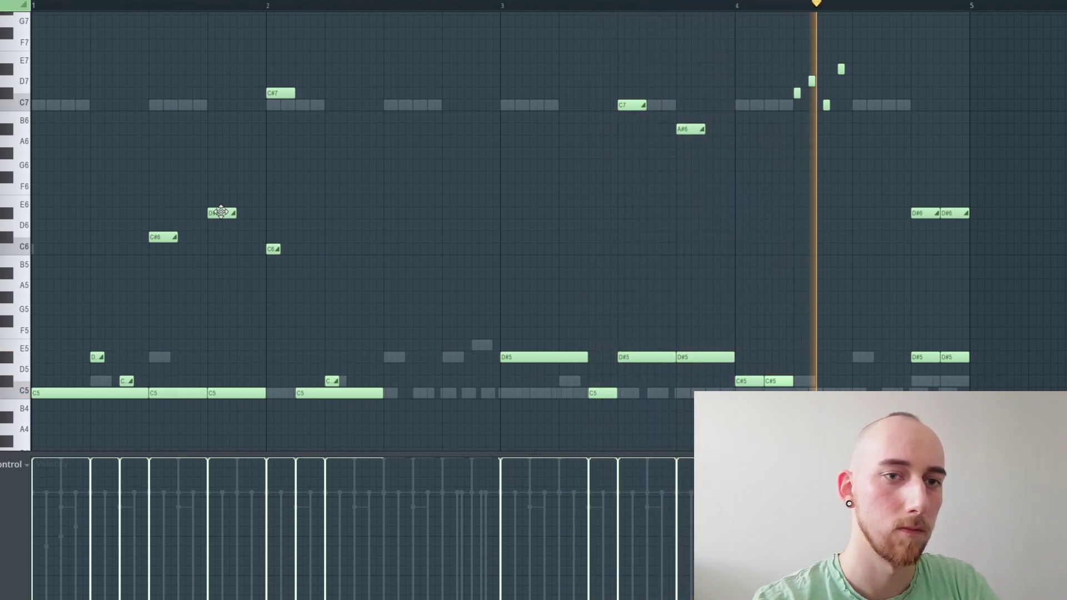
pyautogui.press('space')
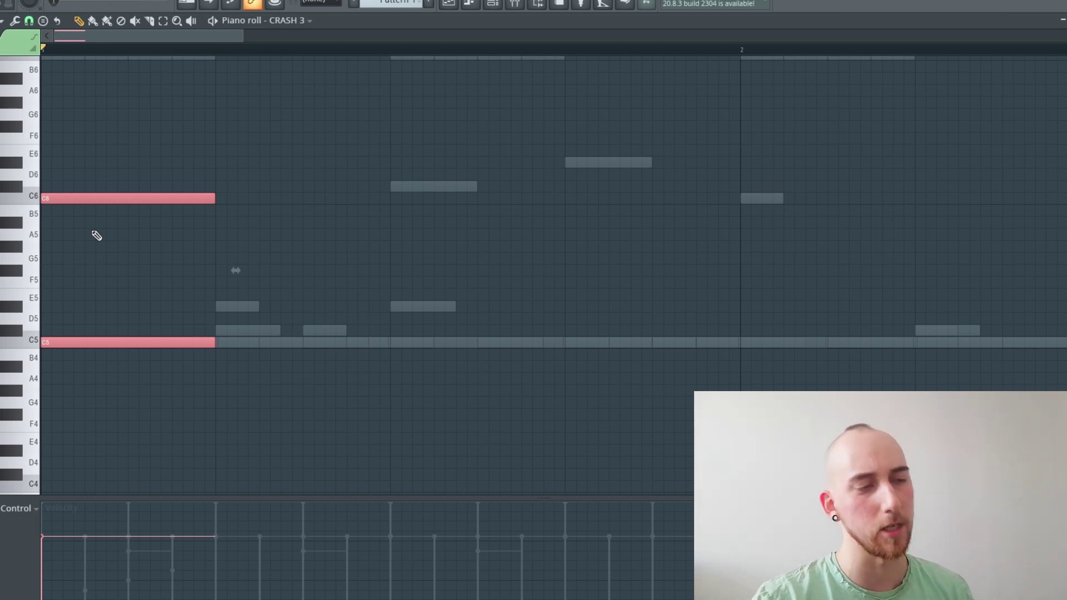
pyautogui.press('space')
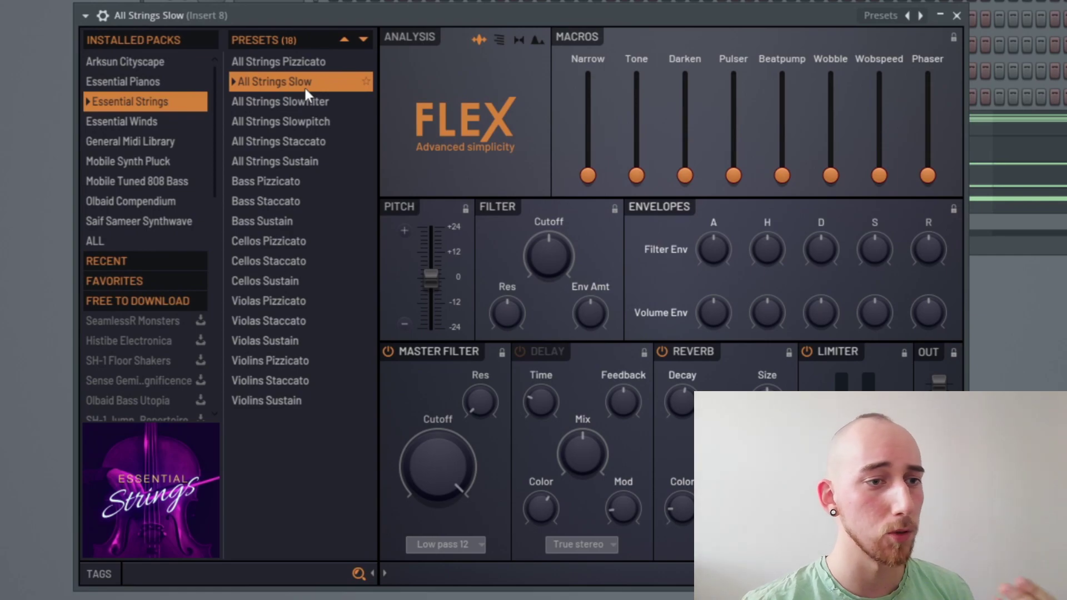
# Close the All Strings Slow instrument, open its piano roll and play back the Pattern 2 chord progression
pyautogui.click(956, 16)
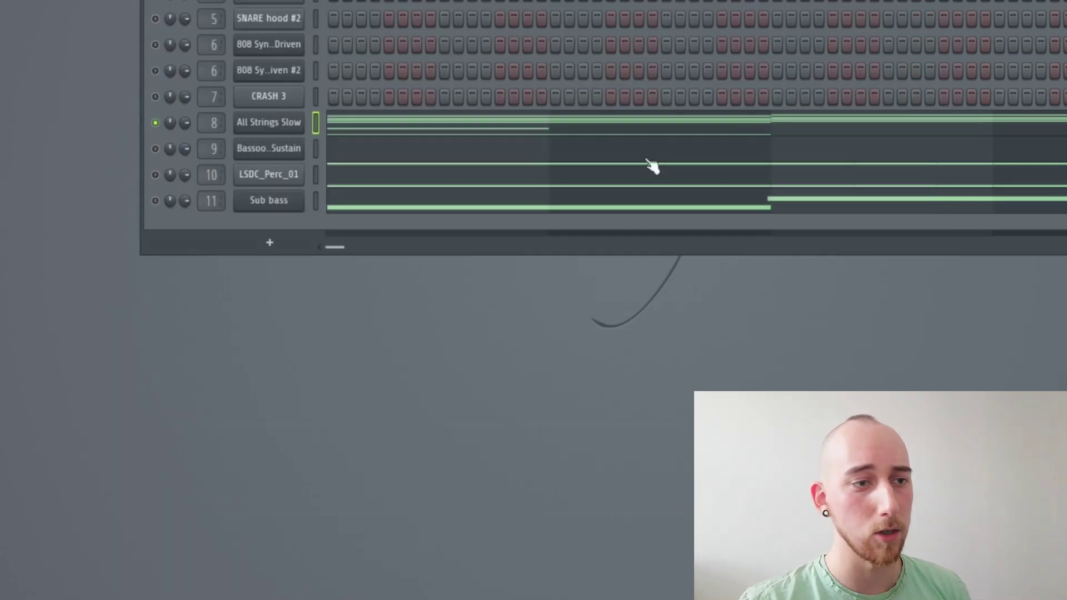
pyautogui.click(300, 121)
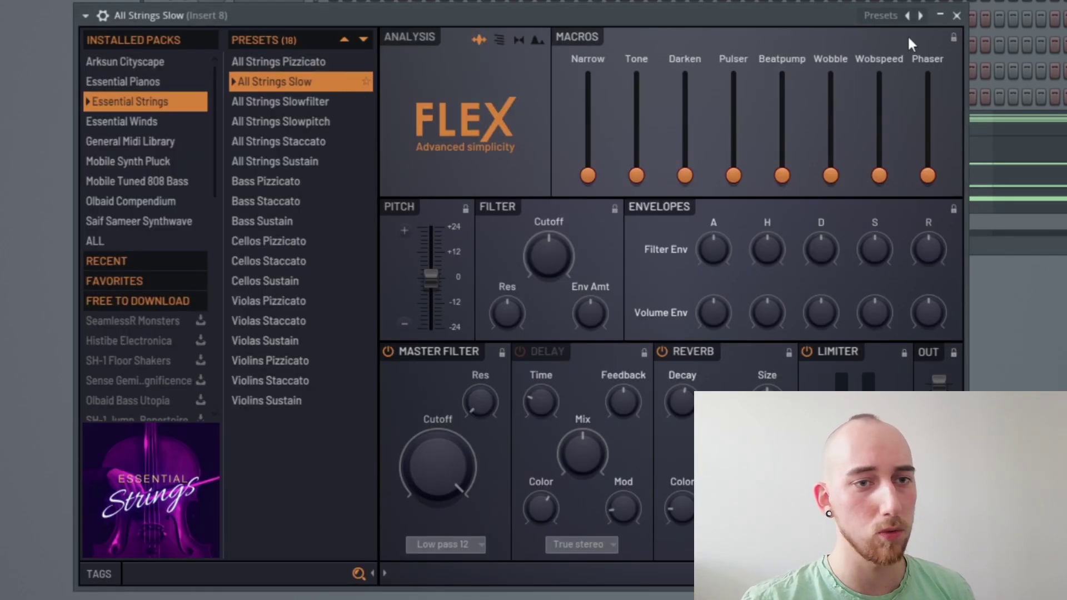
pyautogui.click(957, 16)
pyautogui.rightClick(303, 118)
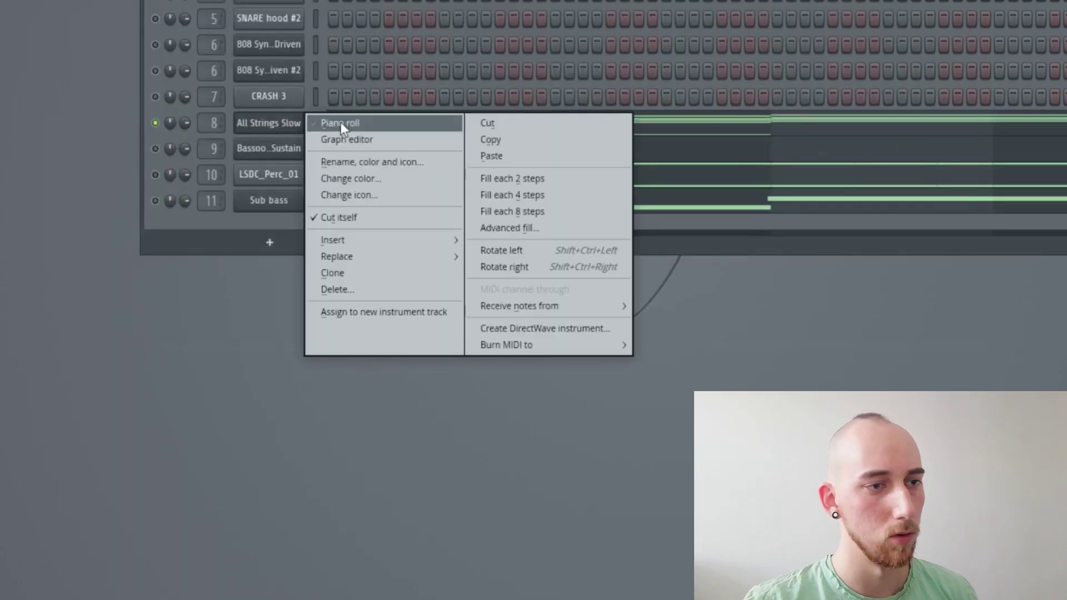
pyautogui.click(344, 124)
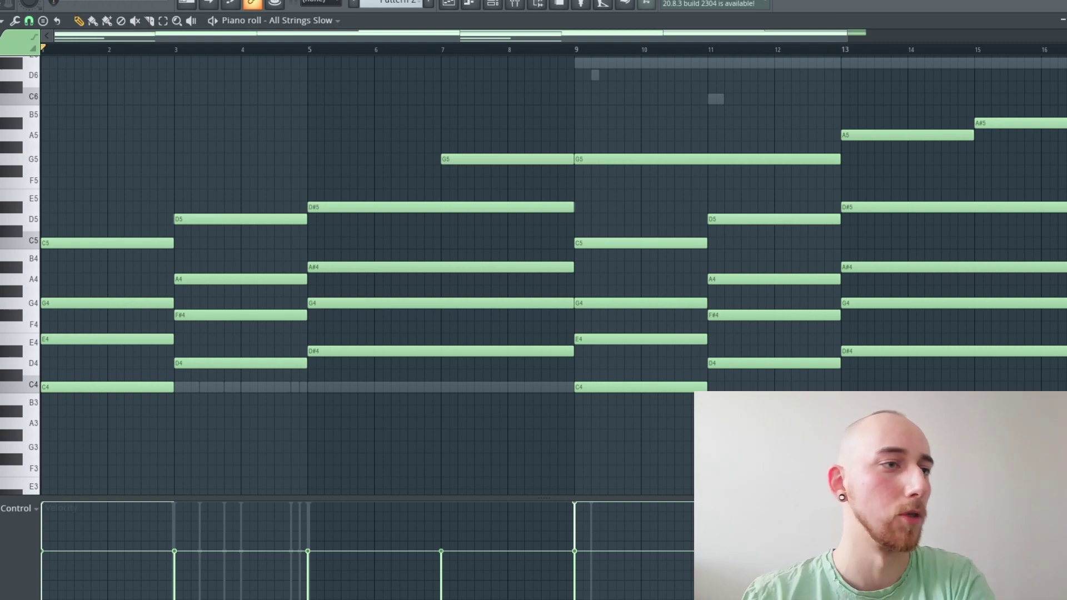
pyautogui.press('space')
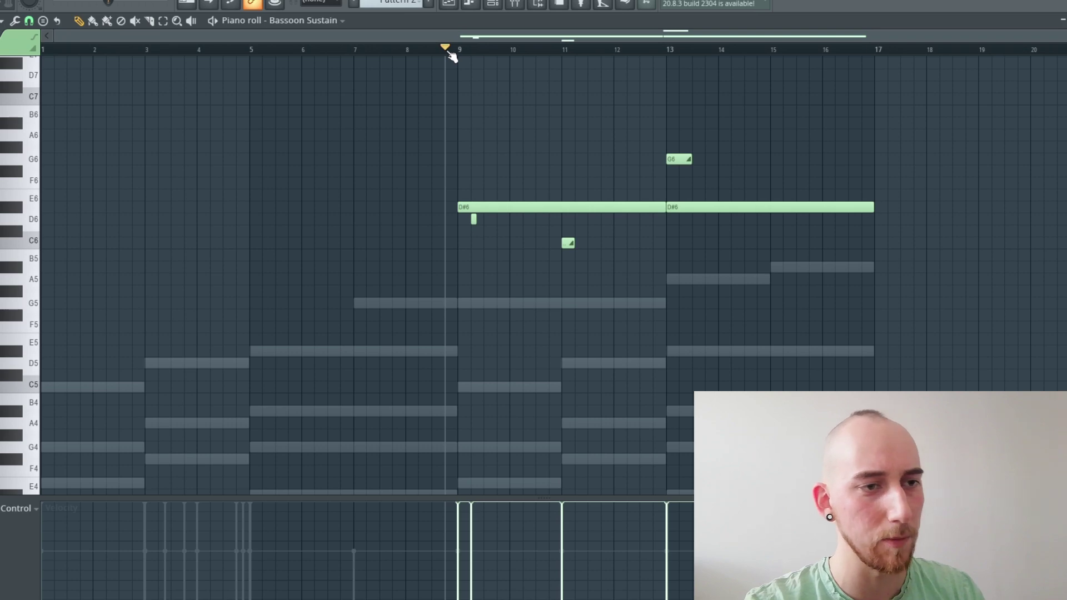
# Play back the Bassoon Sustain part and the C3/C4 octave part in the piano roll
pyautogui.press('space')
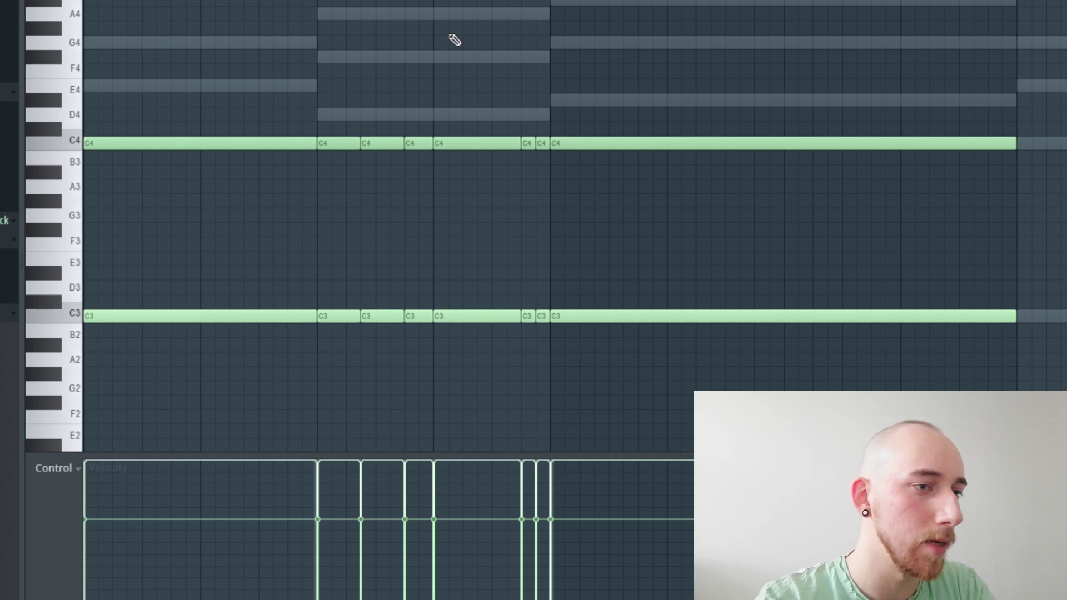
pyautogui.press('space')
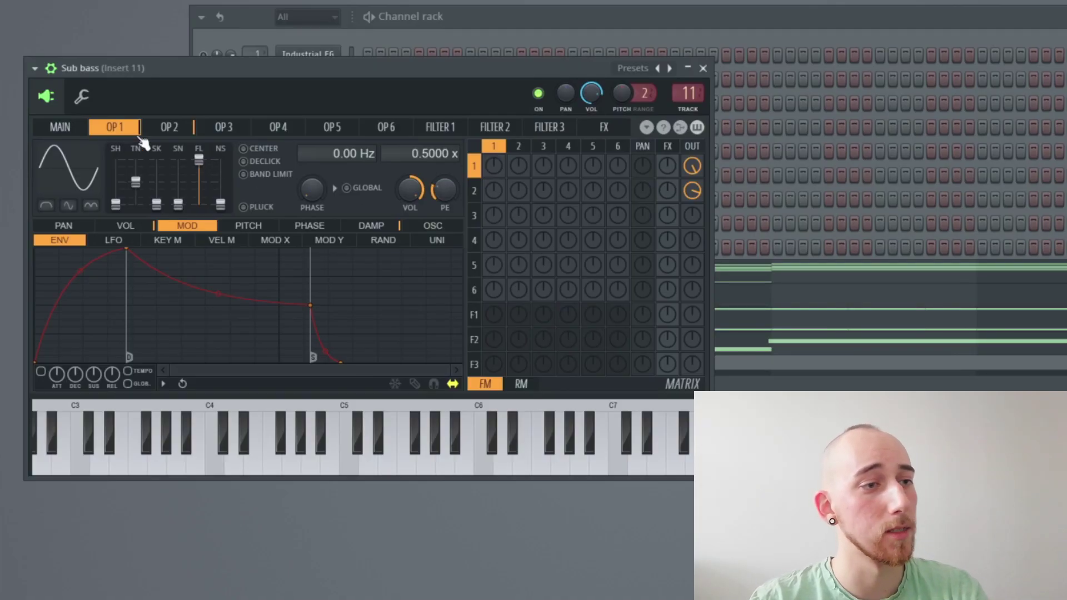
# Close the Sub bass instrument, open its piano roll and play back the bass line
pyautogui.click(703, 68)
pyautogui.rightClick(323, 339)
pyautogui.click(350, 338)
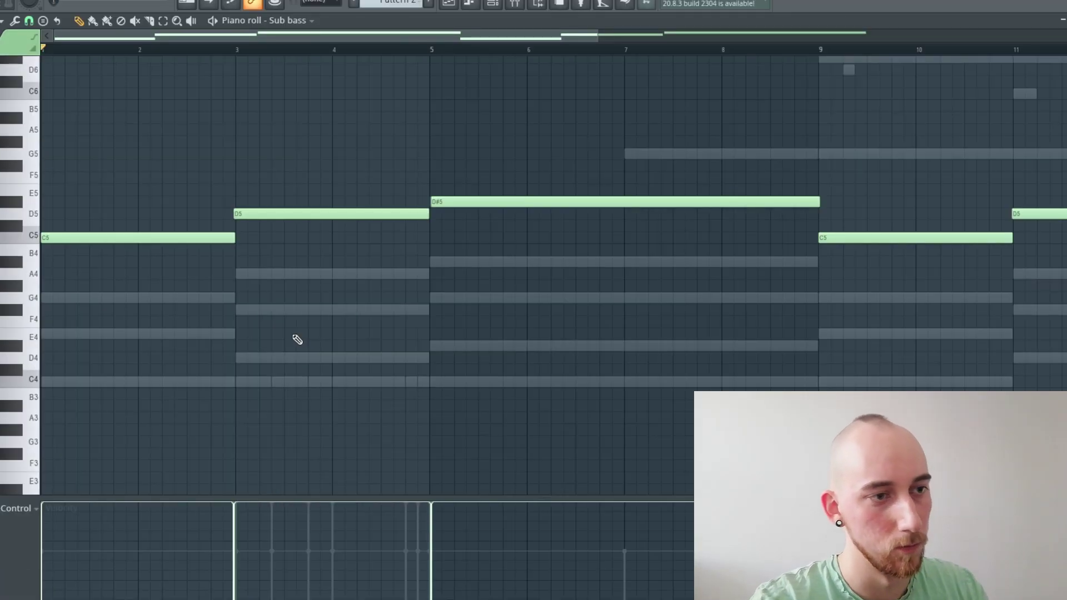
pyautogui.press('space')
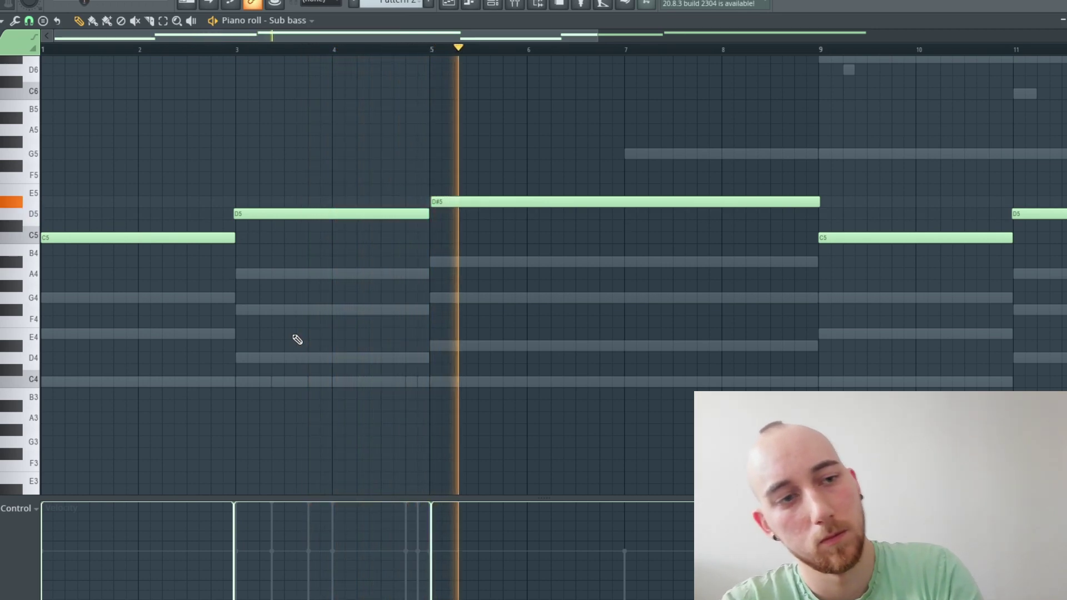
pyautogui.press('space')
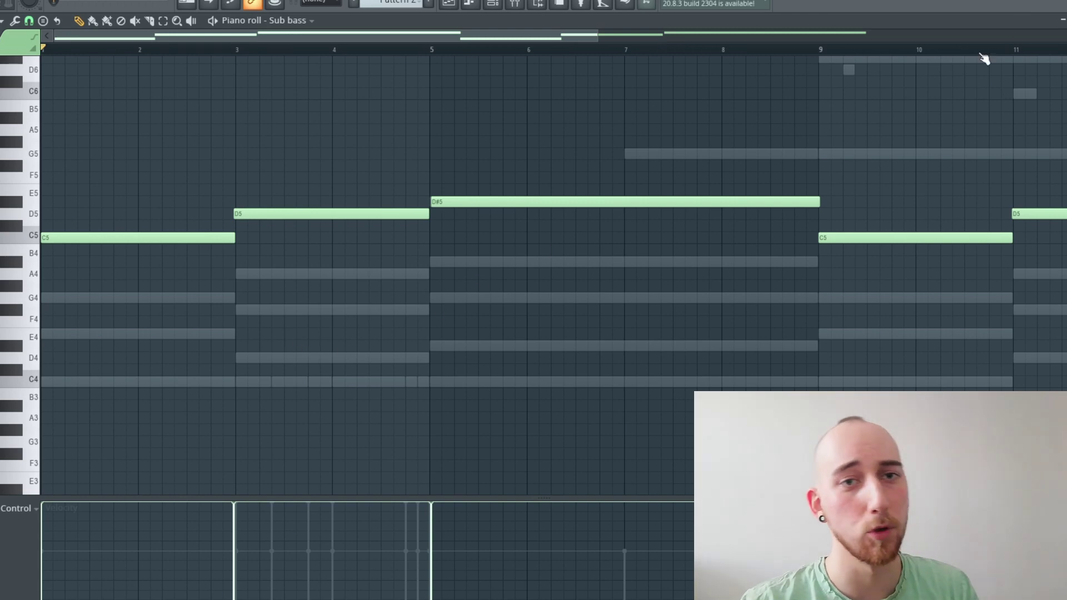
# Open the playlist, add third All Strings Slow and Sub bass clips at bar 33, and place LSDC_Perc_01 there on Track 4
pyautogui.press('F5')
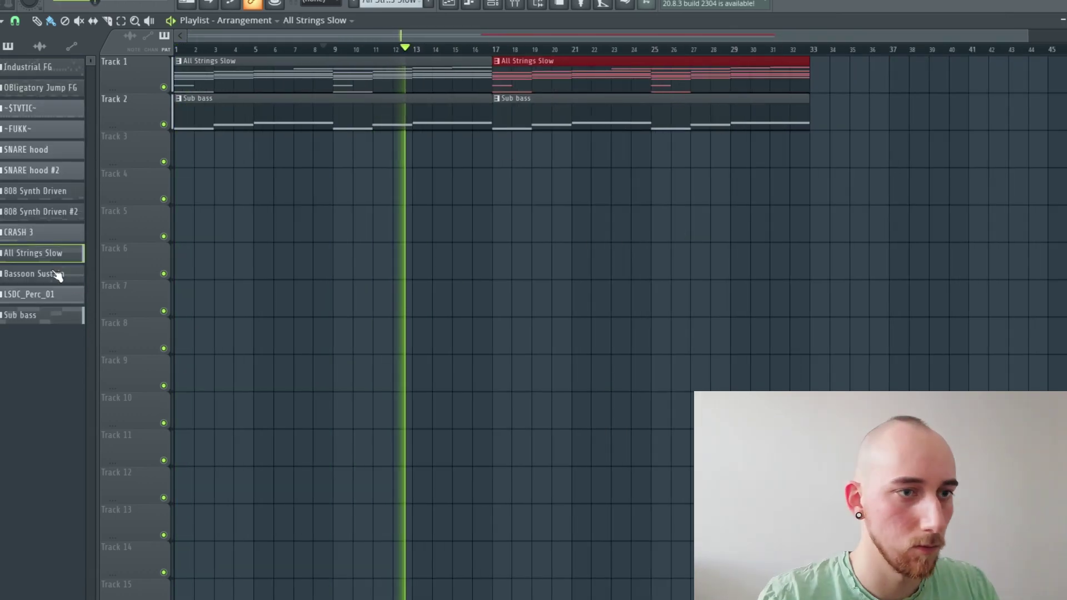
pyautogui.click(839, 74)
pyautogui.click(842, 111)
pyautogui.scroll(-1, 843, 112)
pyautogui.click(55, 294)
pyautogui.click(735, 193)
pyautogui.click(70, 312)
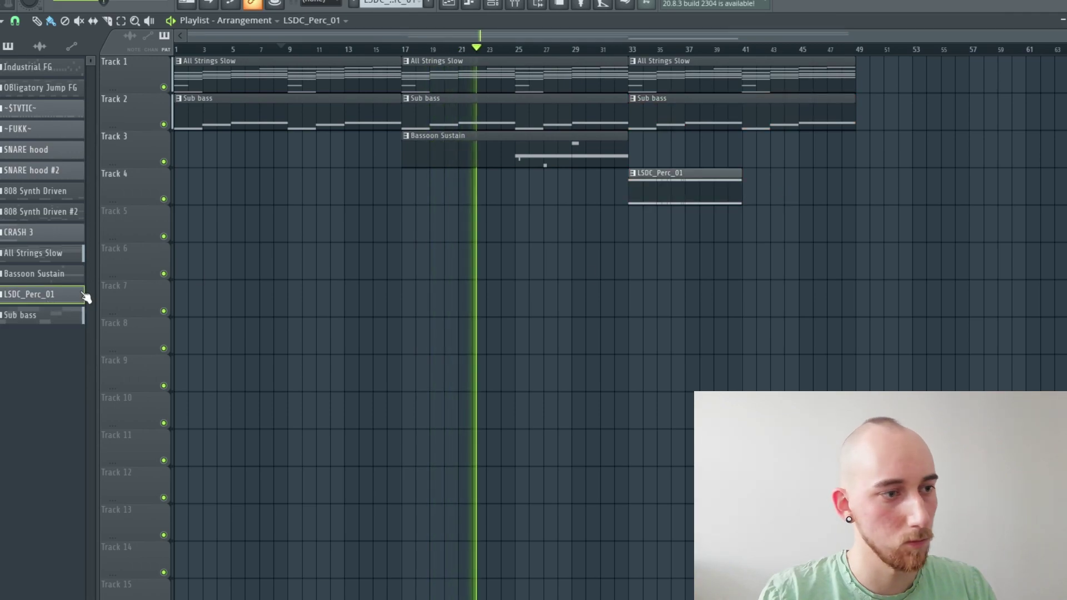
# Place another Bassoon Sustain clip at bar 33 on Track 3 and another All Strings Slow clip at bar 49 on Track 1
pyautogui.click(67, 275)
pyautogui.click(696, 157)
pyautogui.moveTo(695, 157); pyautogui.dragTo(667, 155)
pyautogui.click(62, 253)
pyautogui.click(884, 79)
# Add an LSDC_Perc_01 clip at bar 49 on Track 4 and shorten the last Sub bass clip to end at bar 57
pyautogui.click(583, 188)
pyautogui.click(815, 189)
pyautogui.click(806, 76)
pyautogui.click(911, 76)
pyautogui.rightClick(923, 76)
pyautogui.moveTo(843, 186); pyautogui.dragTo(758, 187)
pyautogui.moveTo(899, 105); pyautogui.dragTo(810, 101)
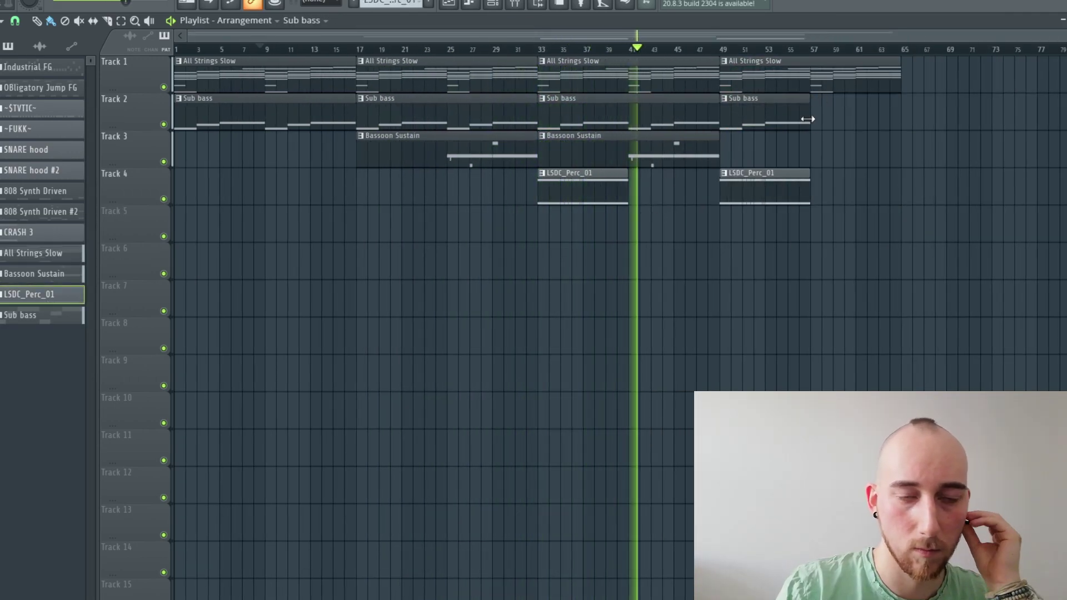
# Place Industrial FG clips on Track 6 starting at bar 65
pyautogui.press('space')
pyautogui.click(34, 68)
pyautogui.click(914, 271)
pyautogui.scroll(6, 945, 271)
pyautogui.scroll(-2, 585, 298)
pyautogui.click(716, 270)
pyautogui.scroll(-4, 800, 271)
# Place four consecutive OBligatory Jump FG clips on Track 7 beneath the Industrial FG clips and play back the section
pyautogui.click(40, 88)
pyautogui.click(603, 303)
pyautogui.click(667, 305)
pyautogui.click(729, 305)
pyautogui.click(791, 304)
pyautogui.press('space')
pyautogui.click(492, 4)
pyautogui.scroll(5, 654, 356)
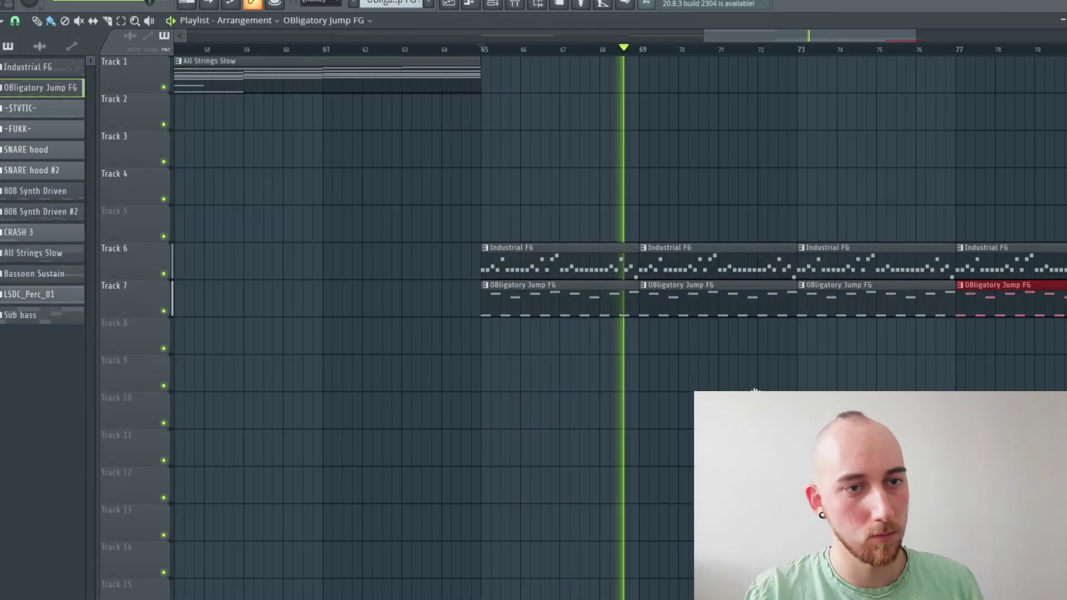
# Place ~$TVTIC~ on Track 8 from bar 69 and a SNARE hood #2 clip on Track 9 at bar 71
pyautogui.hscroll(4, 611, 355)
pyautogui.click(33, 108)
pyautogui.click(439, 338)
pyautogui.click(22, 149)
pyautogui.press('space')
pyautogui.click(34, 170)
pyautogui.click(444, 375)
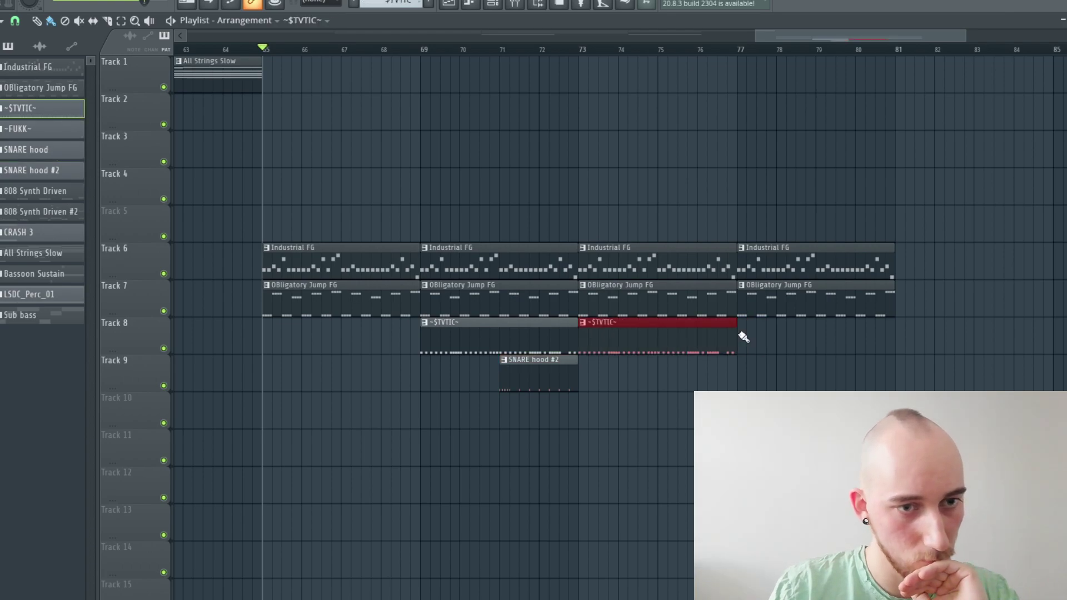
# Add a ~$TVTIC~ clip at bar 77 on Track 8 and two SNARE hood clips from bar 73 on Track 9
pyautogui.hscroll(3, 726, 332)
pyautogui.click(667, 323)
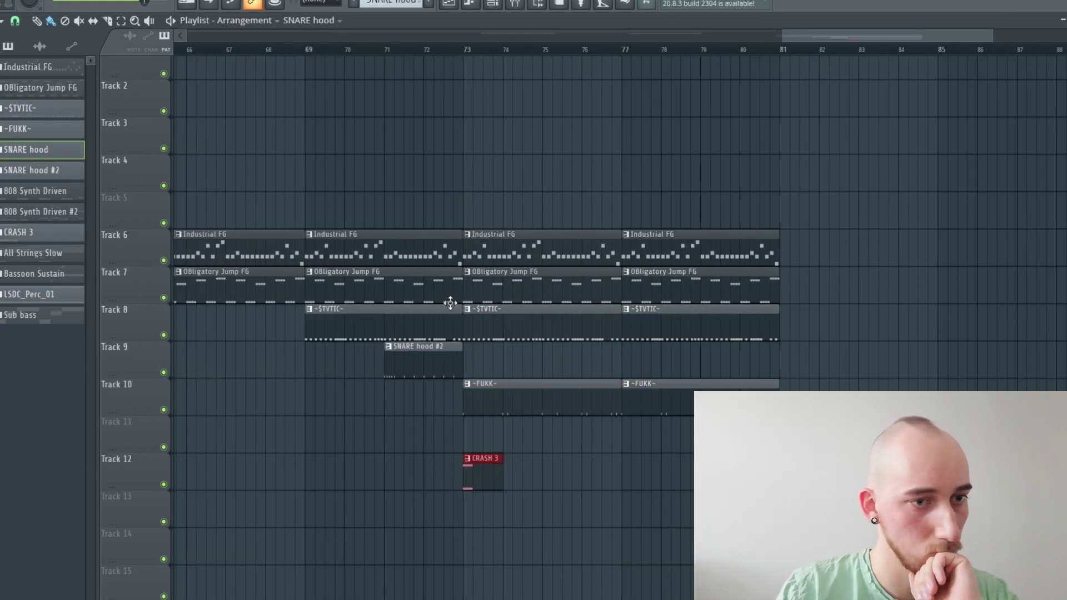
pyautogui.moveTo(479, 360); pyautogui.dragTo(664, 360)
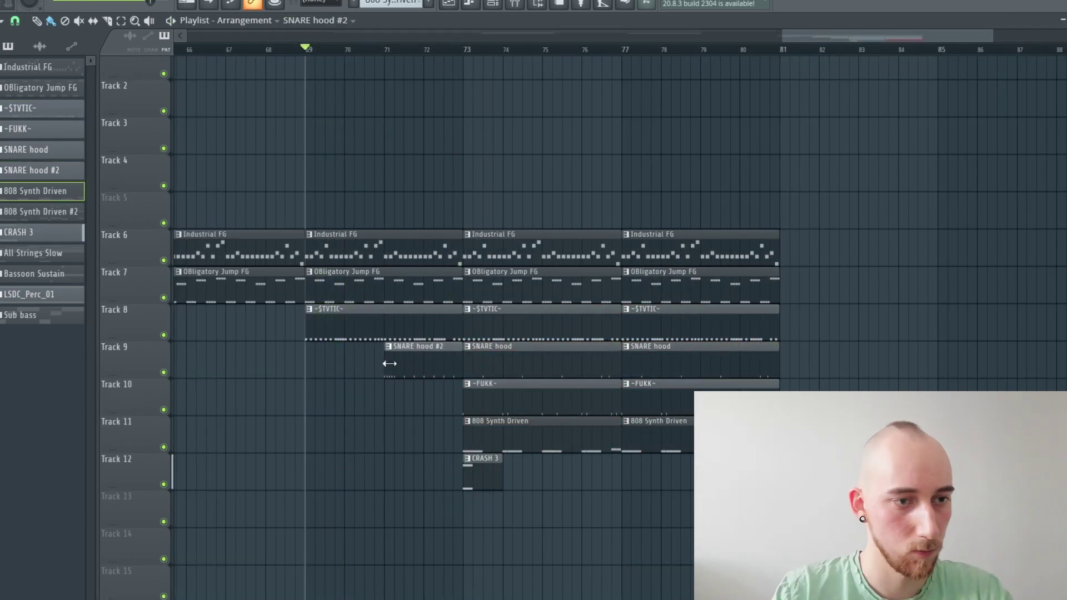
pyautogui.press('F9')
pyautogui.press('F9')
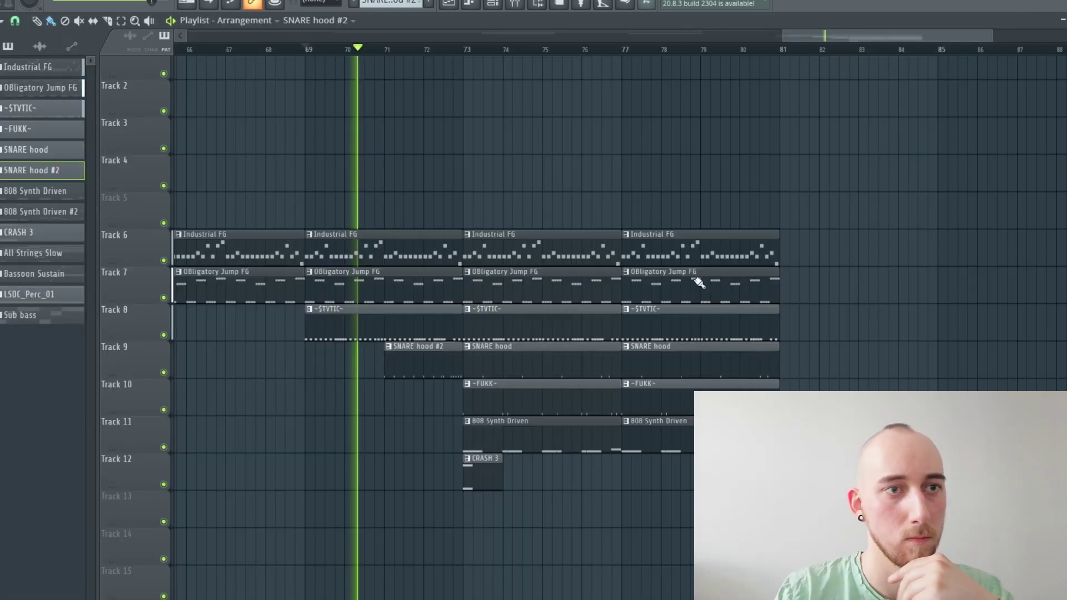
# Play back from bar 73 and duplicate the Track 6 to 11 clips of bars 73 to 81 to bar 81
pyautogui.click(464, 49)
pyautogui.hscroll(3, 491, 488)
pyautogui.scroll(-2, 556, 490)
pyautogui.press('space')
pyautogui.moveTo(679, 489); pyautogui.dragTo(509, 230)
pyautogui.moveTo(521, 228); pyautogui.dragTo(719, 228)
# Copy the Track 6 to 11 clips between bars 73 and 89 to bar 89
pyautogui.hscroll(3, 667, 472)
pyautogui.moveTo(745, 416); pyautogui.dragTo(384, 219)
pyautogui.moveTo(398, 215); pyautogui.dragTo(795, 215)
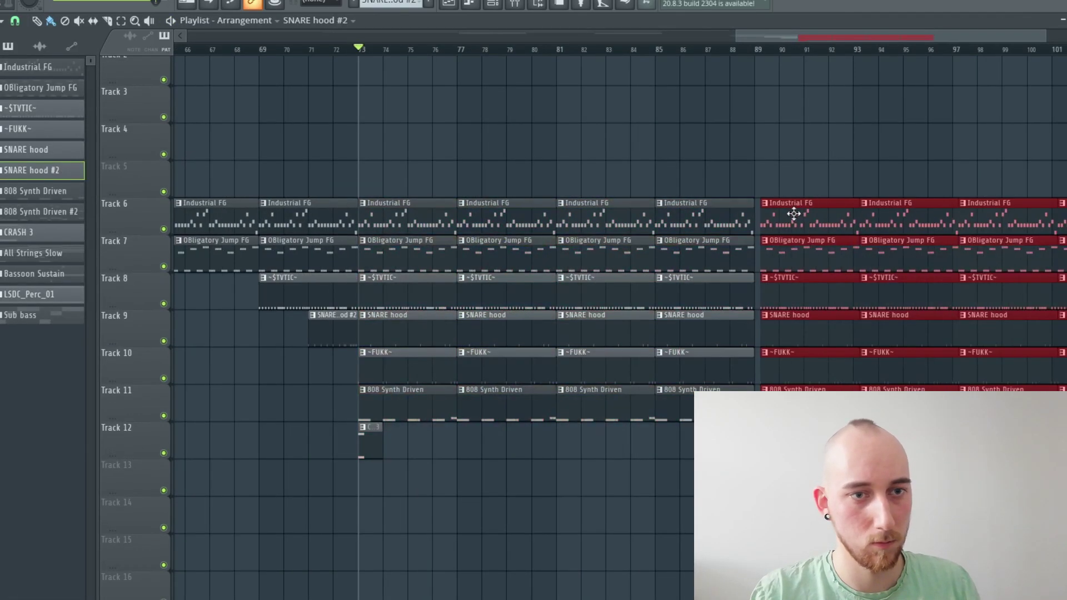
pyautogui.keyDown('ctrl'); pyautogui.click(666, 461); pyautogui.keyUp('ctrl')
pyautogui.scroll(-2, 665, 461)
pyautogui.scroll(2, 659, 431)
pyautogui.scroll(-1, 659, 431)
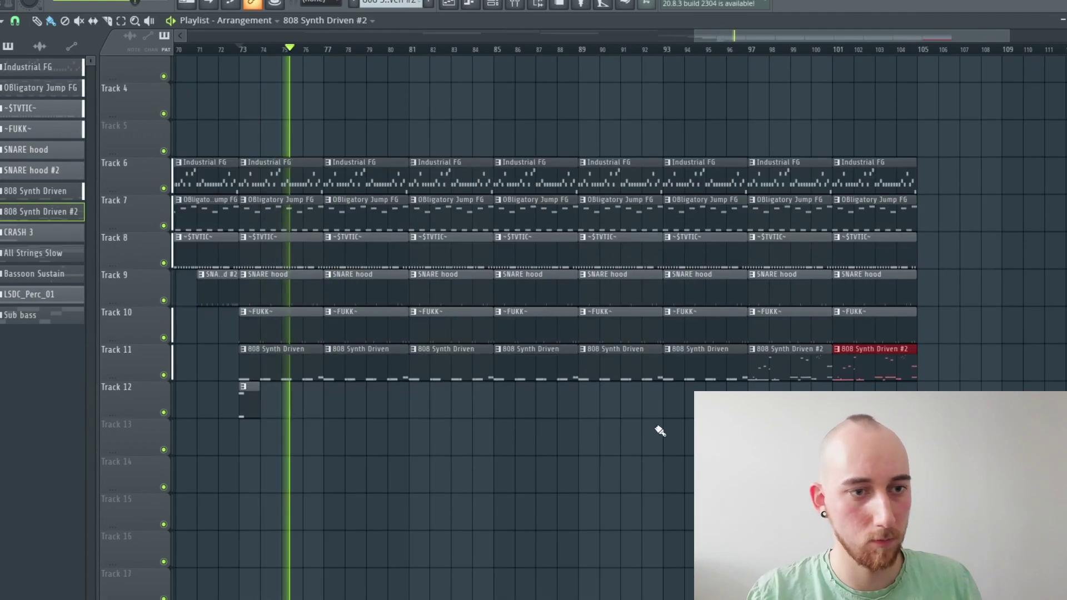
# Shorten the ~FUKK~ clip at bar 85 to one bar and add short ~FUKK~ slices across bar 88
pyautogui.press('space')
pyautogui.moveTo(576, 364); pyautogui.dragTo(557, 365)
pyautogui.moveTo(575, 326); pyautogui.dragTo(509, 327)
pyautogui.scroll(4, 525, 326)
pyautogui.click(597, 325)
pyautogui.moveTo(670, 324); pyautogui.dragTo(610, 324)
pyautogui.rightClick(601, 325)
pyautogui.moveTo(662, 325); pyautogui.dragTo(729, 325)
# Delete the 808 Synth Driven clip at bar 85 and play back the resulting break
pyautogui.click(398, 49)
pyautogui.press('space')
pyautogui.rightClick(556, 362)
pyautogui.scroll(2, 721, 376)
pyautogui.press('space')
pyautogui.scroll(-4, 724, 378)
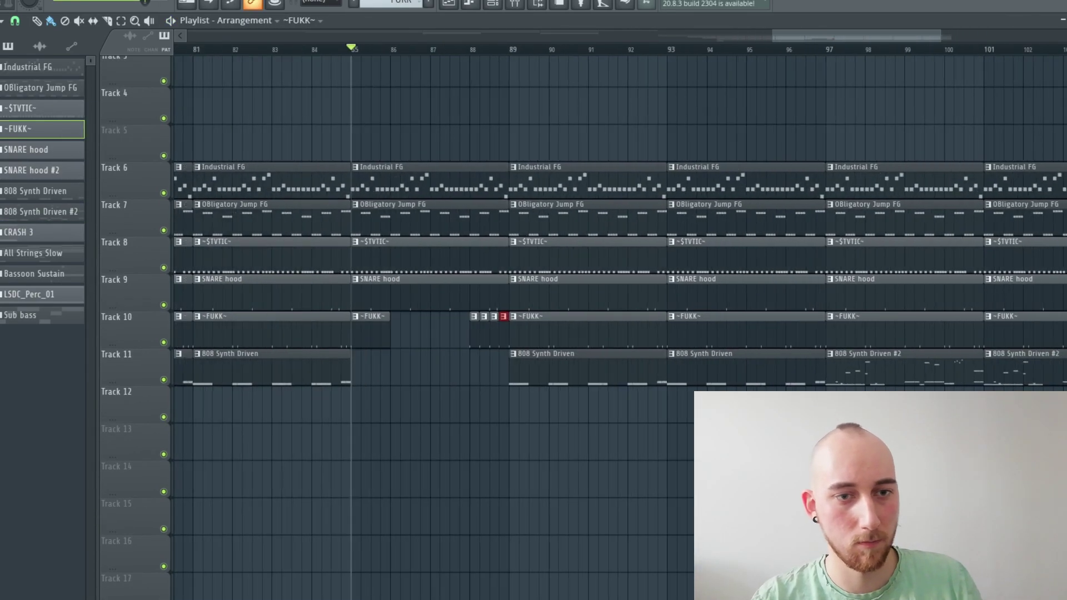
# Trim the start of the clip at bar 97 to leave a short gap, and play back the transition
pyautogui.scroll(4, 606, 355)
pyautogui.moveTo(604, 336); pyautogui.dragTo(671, 335)
pyautogui.press('space')
# Duplicate the drop section of bars 73 to 105 and move the copy four bars later to bar 109
pyautogui.scroll(-4, 827, 367)
pyautogui.moveTo(541, 416); pyautogui.dragTo(895, 173)
pyautogui.hotkey('ctrl', 'b')
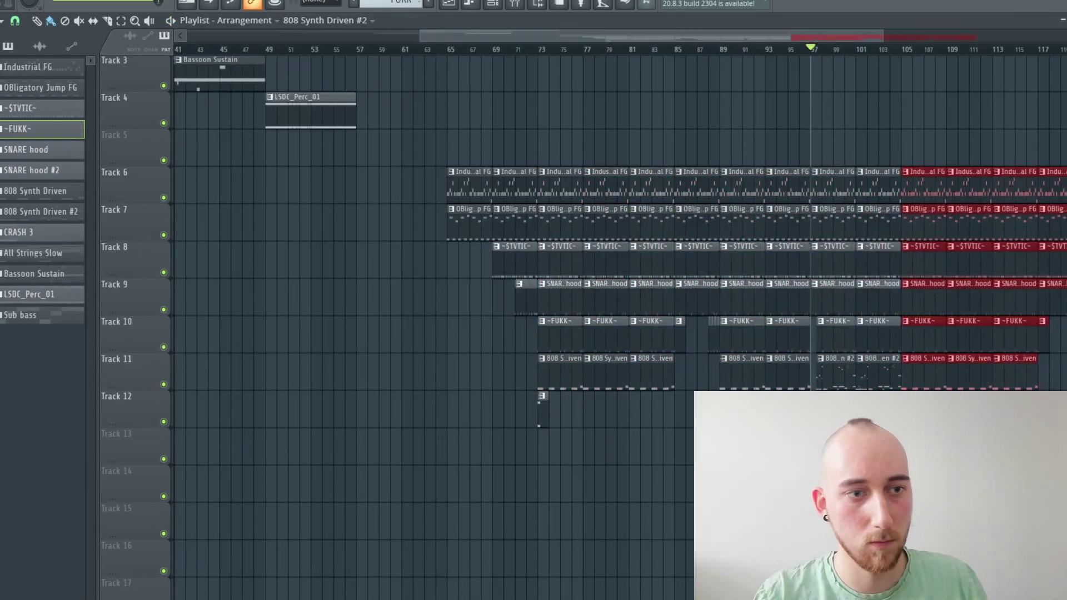
pyautogui.hscroll(5, 911, 190)
pyautogui.moveTo(512, 185); pyautogui.dragTo(557, 185)
# Fill bars 105 to 109 with a copy of the build-up from bars 69 to 73 and play back the transition
pyautogui.hscroll(-5, 557, 186)
pyautogui.moveTo(485, 297); pyautogui.dragTo(884, 180)
pyautogui.click(860, 50)
pyautogui.press('space')
pyautogui.scroll(4, 889, 356)
pyautogui.scroll(-4, 676, 483)
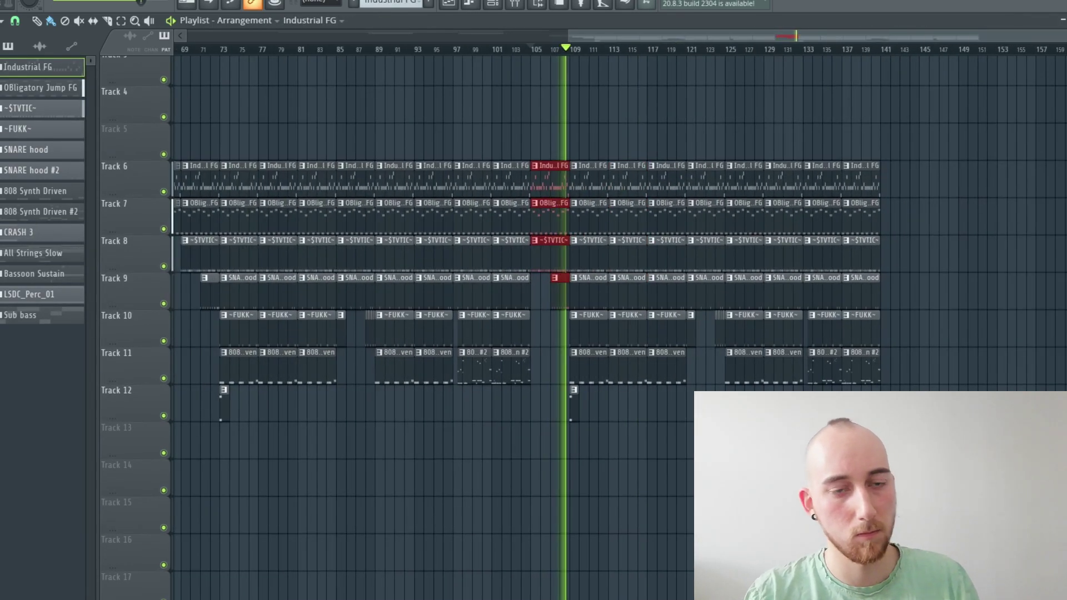
# Copy the last eight bars to bar 141 and trim the starts of its ~FUKK~ and 808 Synth Driven #2 clips to bar 142
pyautogui.press('space')
pyautogui.scroll(3, 944, 416)
pyautogui.moveTo(732, 186); pyautogui.dragTo(794, 186)
pyautogui.moveTo(793, 187); pyautogui.dragTo(893, 186)
pyautogui.scroll(3, 828, 333)
pyautogui.moveTo(636, 344); pyautogui.dragTo(690, 344)
pyautogui.moveTo(637, 383); pyautogui.dragTo(691, 384)
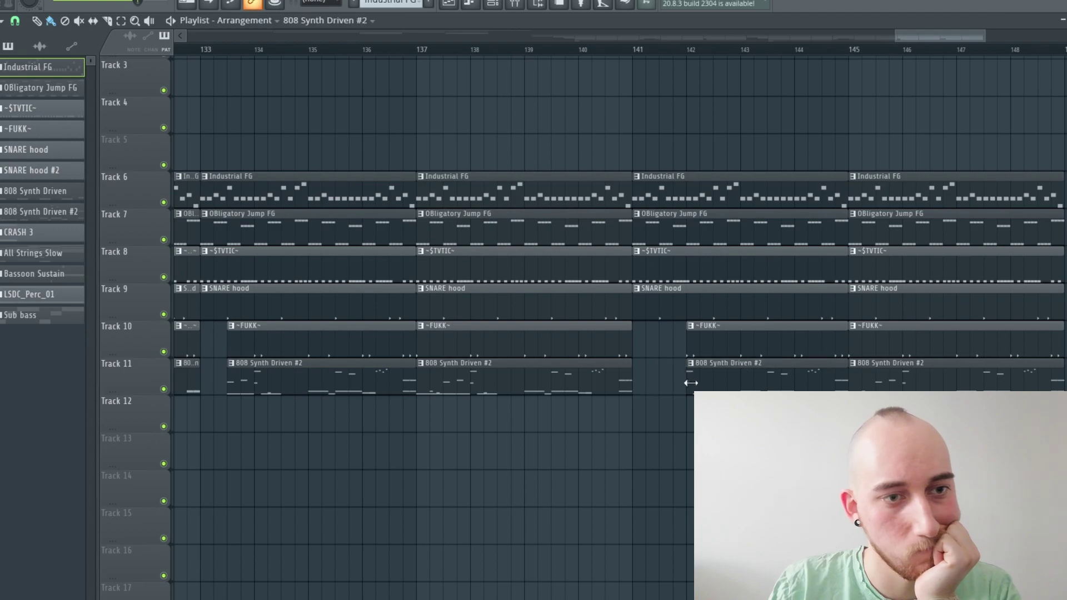
# Slice the ~FUKK~ clip at bar 145 near its start
pyautogui.hscroll(2, 704, 333)
pyautogui.click(107, 21)
pyautogui.moveTo(703, 326); pyautogui.dragTo(704, 358)
pyautogui.scroll(-5, 483, 521)
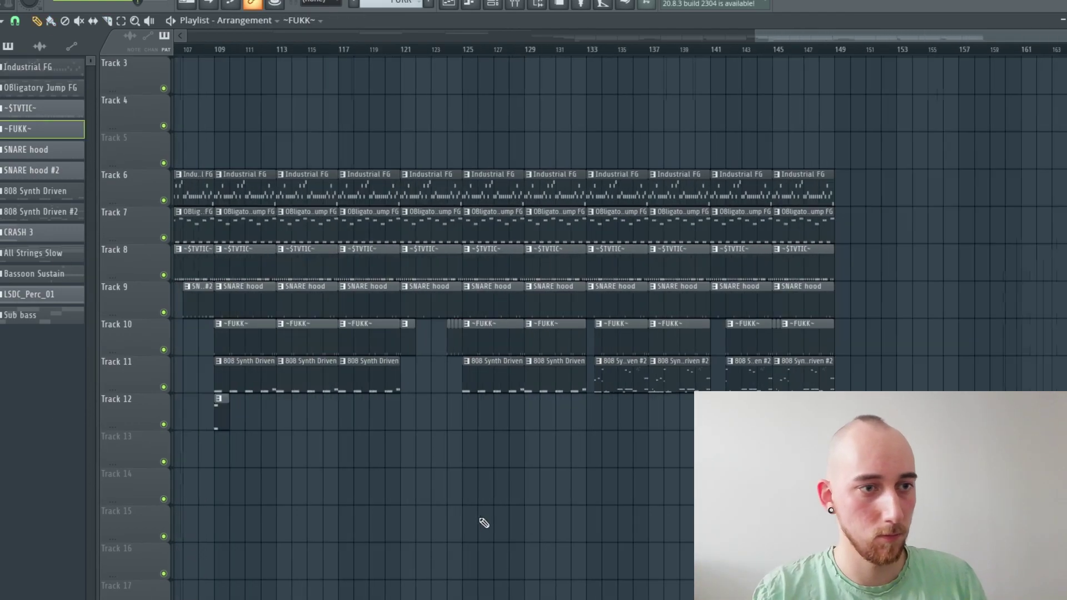
# Copy the clips of bars 109 to 113 to bar 153 and replace the copied SNARE hood clip with SNARE hood #2
pyautogui.moveTo(228, 395); pyautogui.dragTo(269, 178)
pyautogui.moveTo(250, 184); pyautogui.dragTo(783, 184)
pyautogui.scroll(4, 683, 433)
pyautogui.hscroll(3, 683, 434)
pyautogui.click(33, 171)
pyautogui.rightClick(556, 306)
pyautogui.click(556, 306)
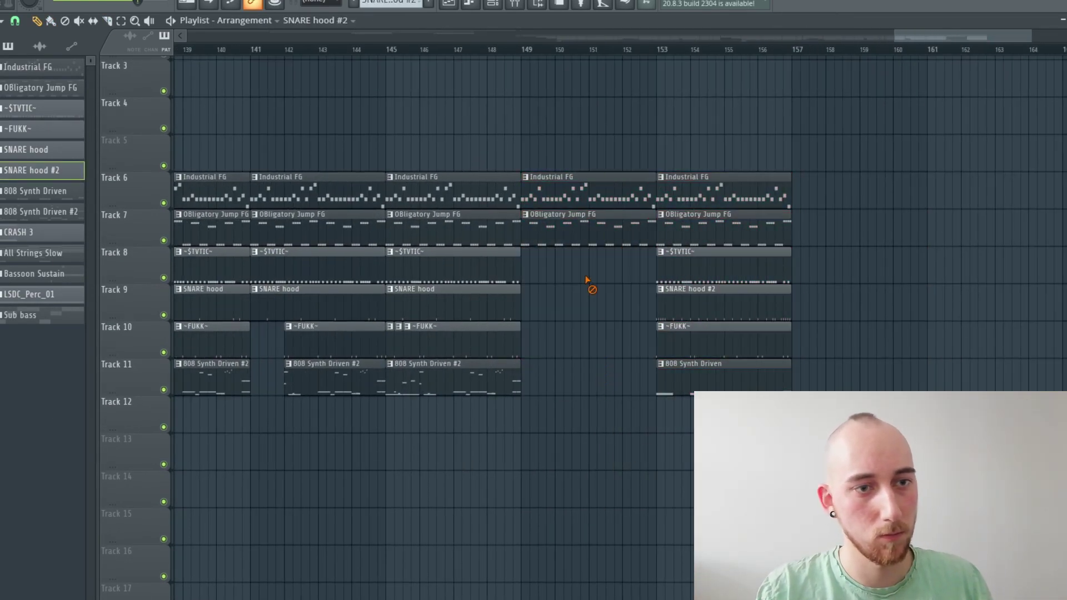
# Place CRASH 3 clips every four bars on Track 12 in the final section and play it back
pyautogui.hscroll(3, 655, 469)
pyautogui.click(398, 411)
pyautogui.click(533, 411)
pyautogui.click(670, 411)
pyautogui.press('space')
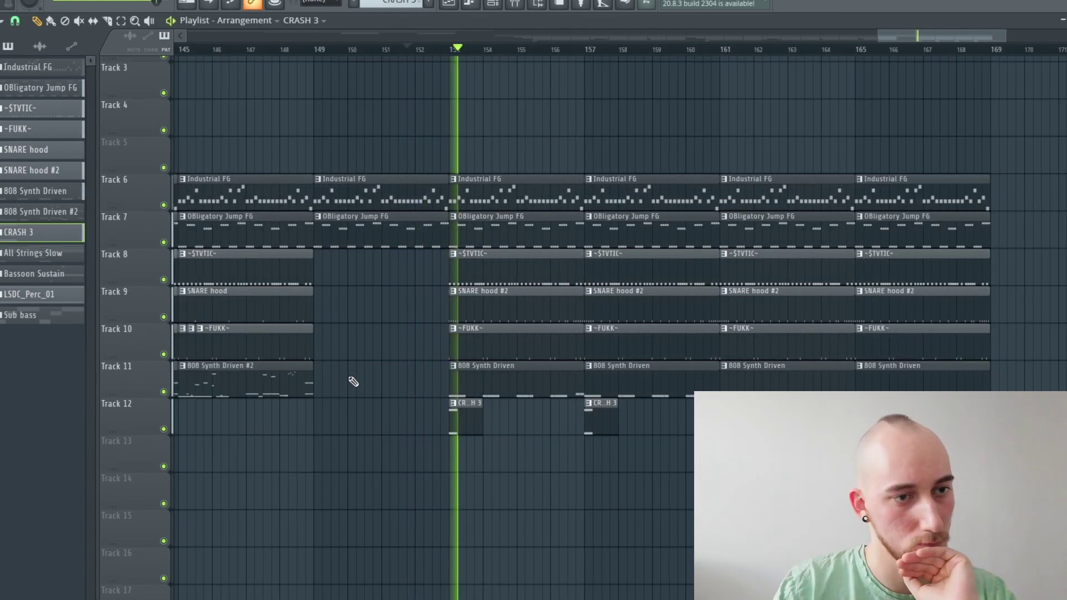
# Remove the second Bassoon Sustain clip to shorten the intro, and move all beat clips up to Tracks 1 to 7 starting at bar 53
pyautogui.scroll(-5, 352, 381)
pyautogui.click(488, 51)
pyautogui.rightClick(414, 150)
pyautogui.moveTo(1011, 477); pyautogui.dragTo(481, 214)
pyautogui.scroll(5, 481, 253)
pyautogui.scroll(-5, 481, 252)
pyautogui.moveTo(1043, 467); pyautogui.dragTo(478, 150)
pyautogui.scroll(5, 488, 183)
pyautogui.moveTo(744, 248); pyautogui.dragTo(538, 61)
pyautogui.scroll(-3, 469, 382)
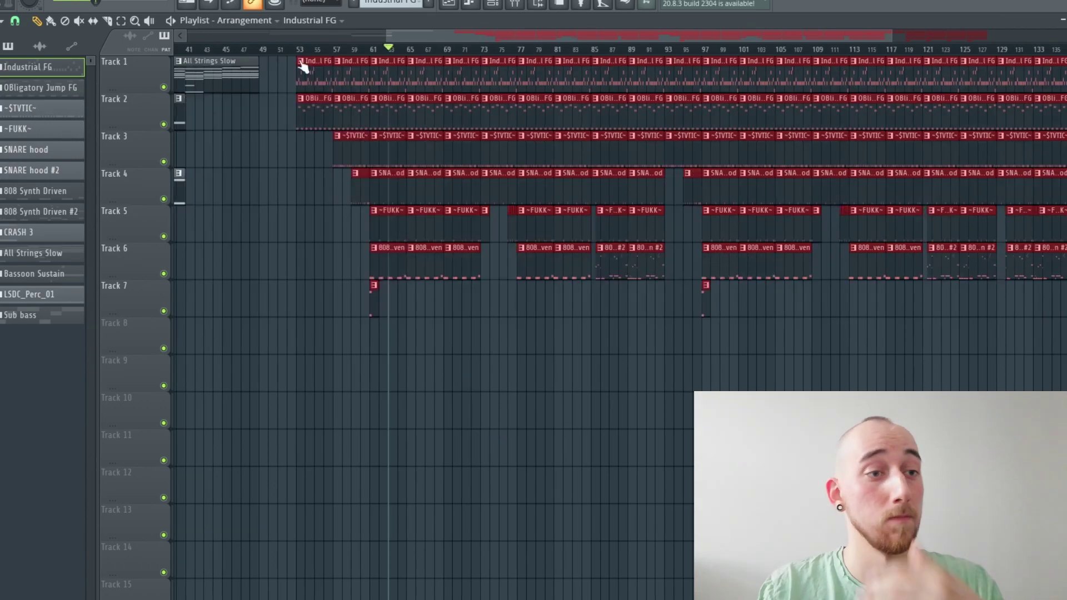
# Play back the moved beat section from bar 53 and from its first drop
pyautogui.click(300, 50)
pyautogui.press('space')
pyautogui.scroll(2, 466, 375)
pyautogui.click(435, 50)
pyautogui.press('space')
# Delete the repeated 808 Synth Driven block from the first drop and select the clips that follow it
pyautogui.hscroll(2, 528, 319)
pyautogui.moveTo(532, 339); pyautogui.dragTo(467, 80)
pyautogui.press('Delete')
pyautogui.scroll(-4, 672, 333)
pyautogui.moveTo(1016, 361); pyautogui.dragTo(583, 83)
# Delete a block from the second drop, shift the remaining clips earlier to bar 93, and play back from bar 53
pyautogui.moveTo(673, 368); pyautogui.dragTo(611, 84)
pyautogui.press('Delete')
pyautogui.moveTo(1017, 388); pyautogui.dragTo(470, 83)
pyautogui.scroll(-3, 757, 343)
pyautogui.click(475, 50)
pyautogui.press('space')
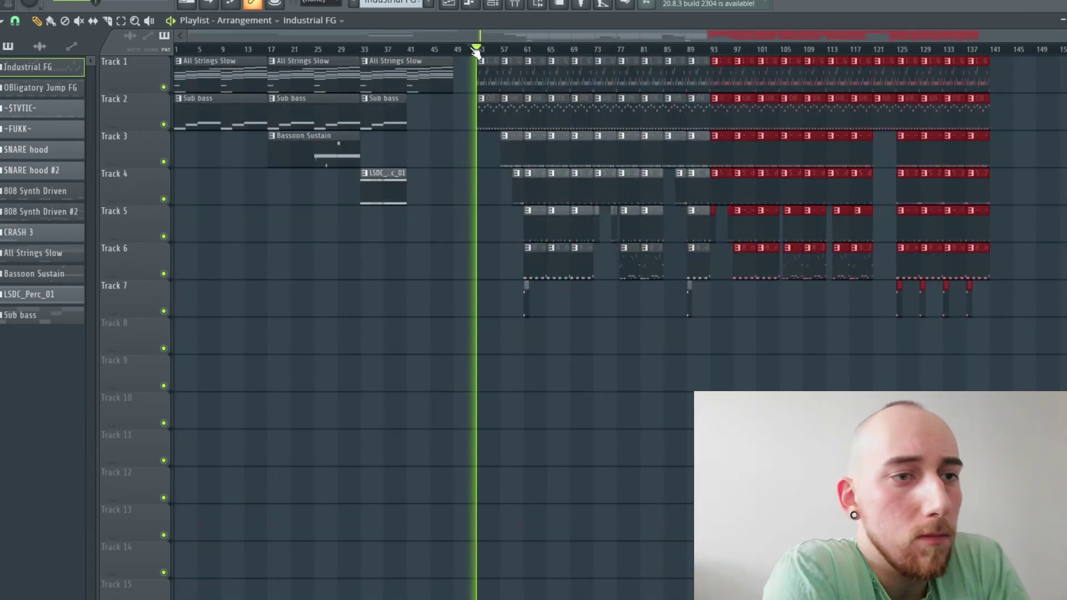